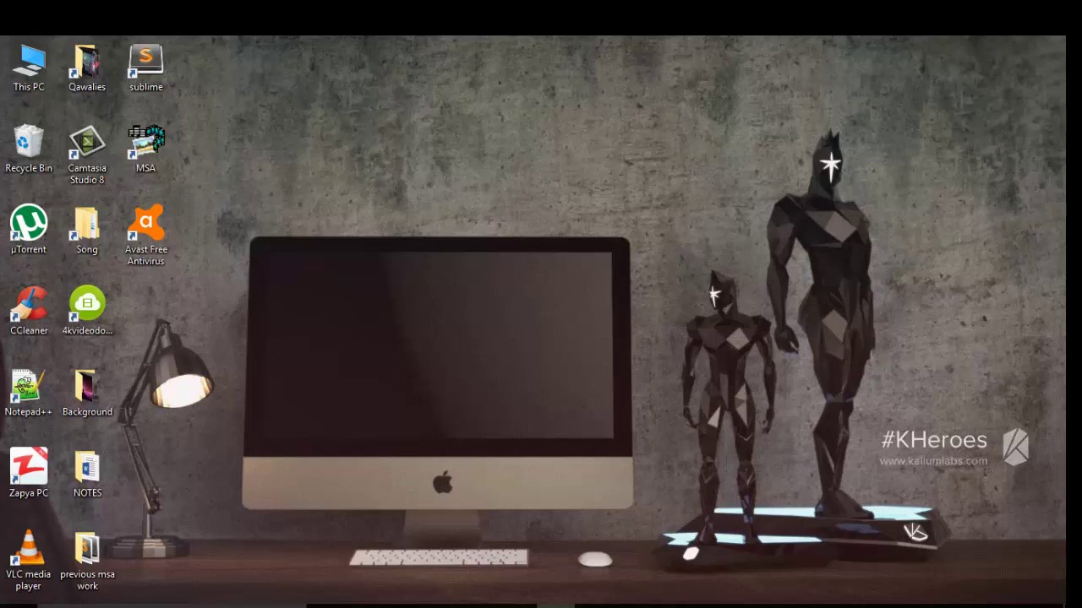
pyautogui.click(556, 606)
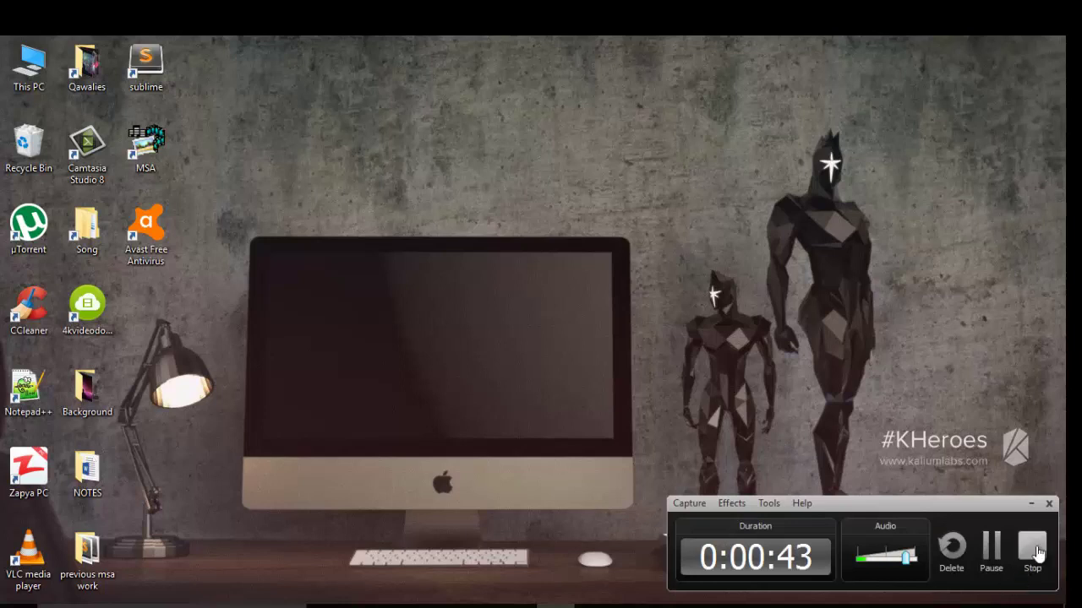
pyautogui.click(989, 551)
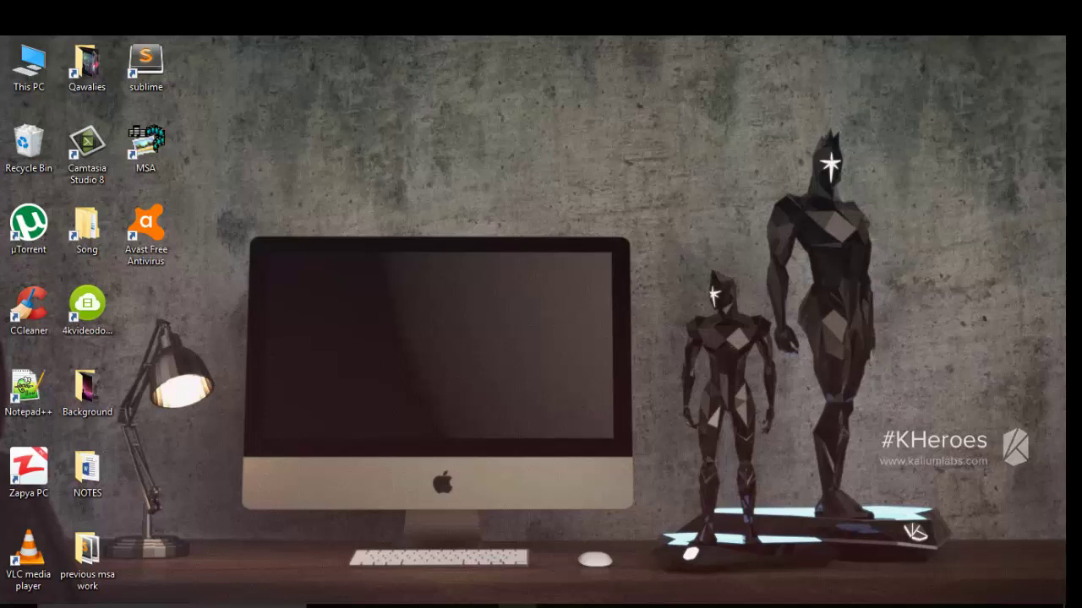
# - Switch to Chrome, review the Google results for "xampp download" and return to the Apache Friends download page
pyautogui.moveTo(555, 606)
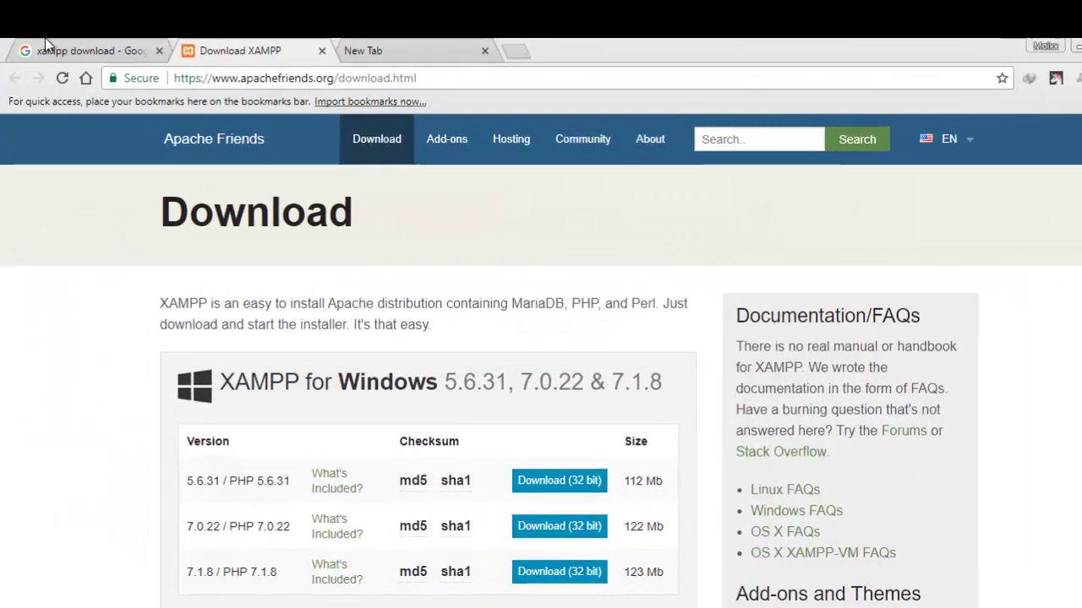
pyautogui.click(51, 44)
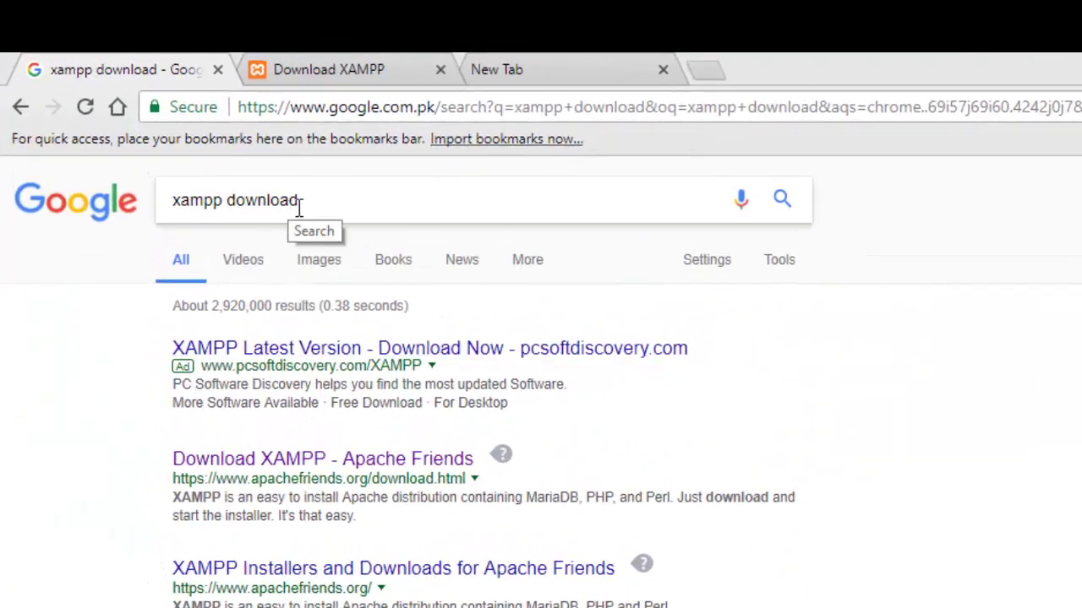
pyautogui.moveTo(299, 207); pyautogui.dragTo(157, 232)
pyautogui.click(7, 532)
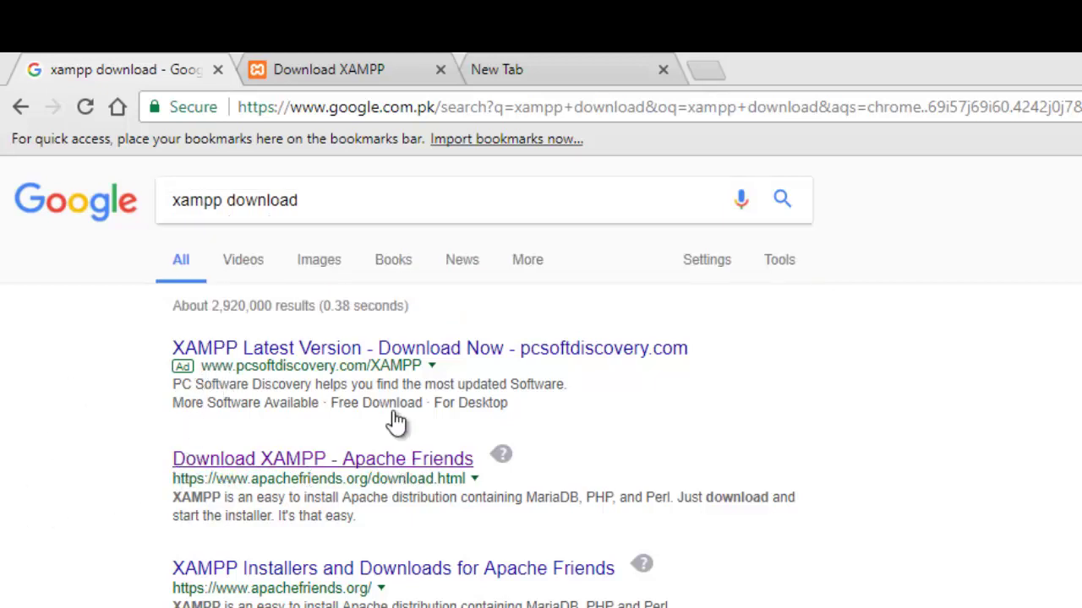
pyautogui.click(351, 56)
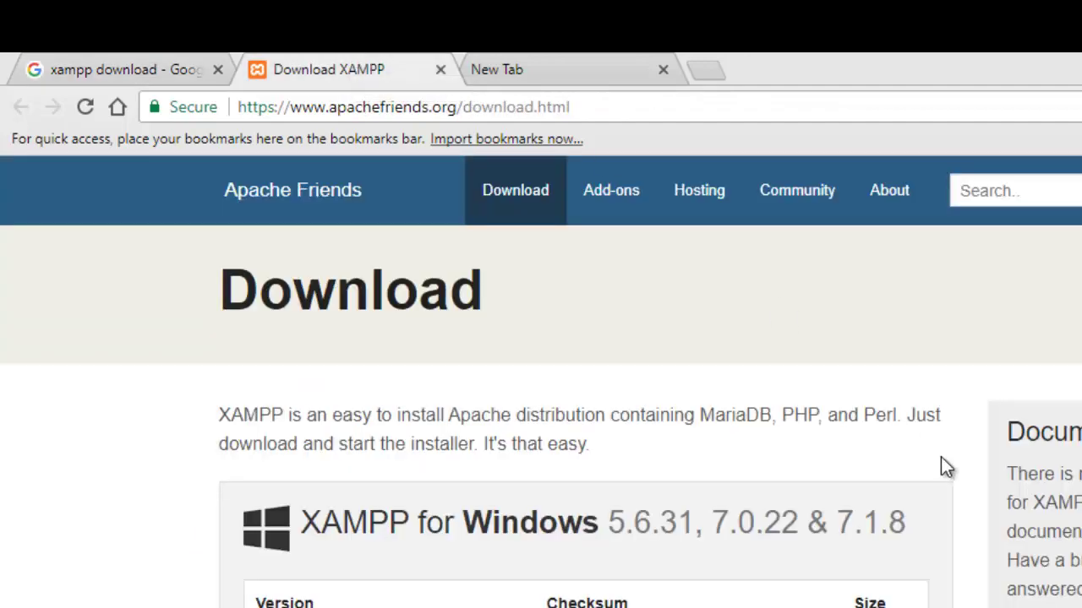
# - Look through the XAMPP downloads per platform and choose the 32-bit Windows download of version 5.6.31
pyautogui.scroll(-6, 541, 380)
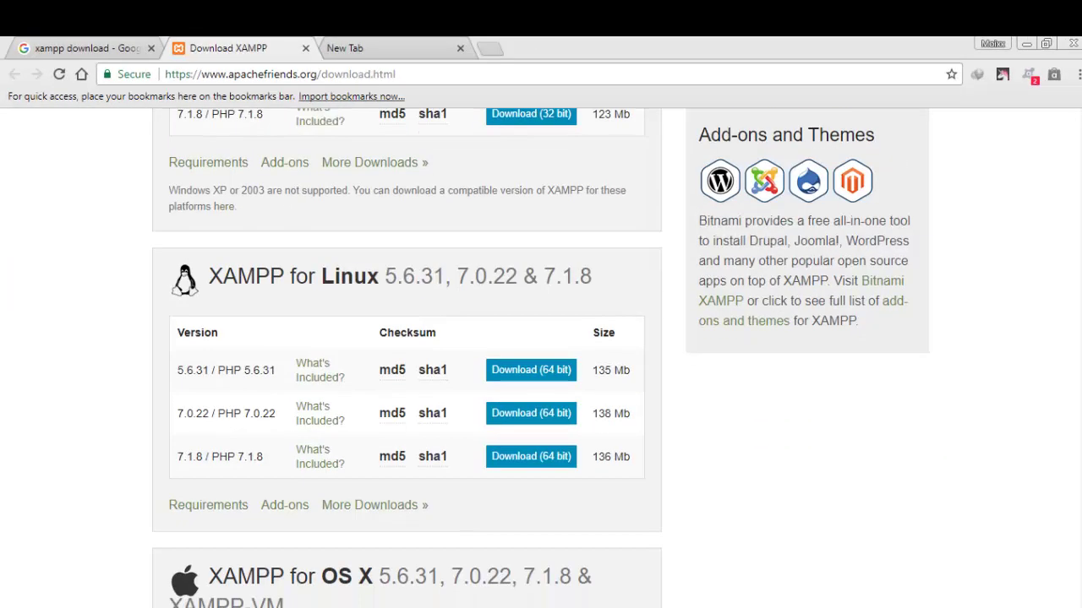
pyautogui.scroll(-5, 541, 358)
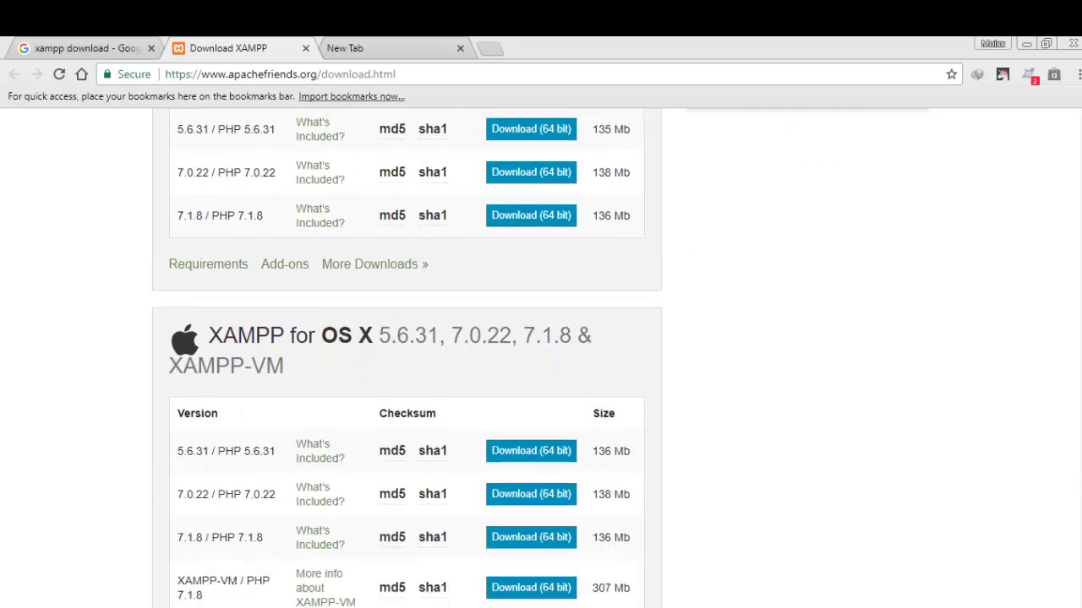
pyautogui.scroll(8, 541, 358)
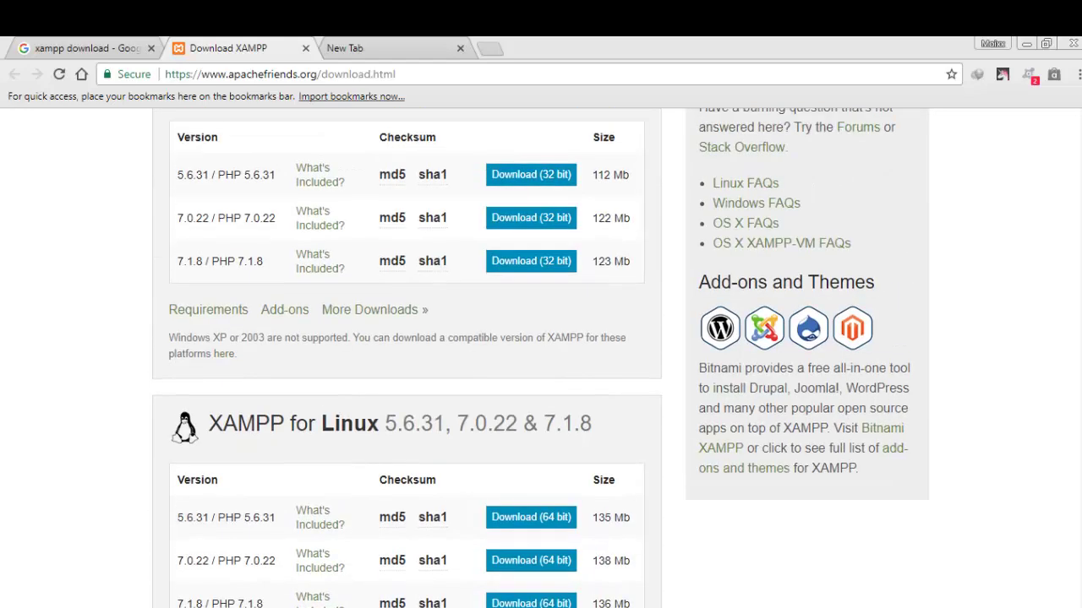
pyautogui.scroll(3, 1077, 184)
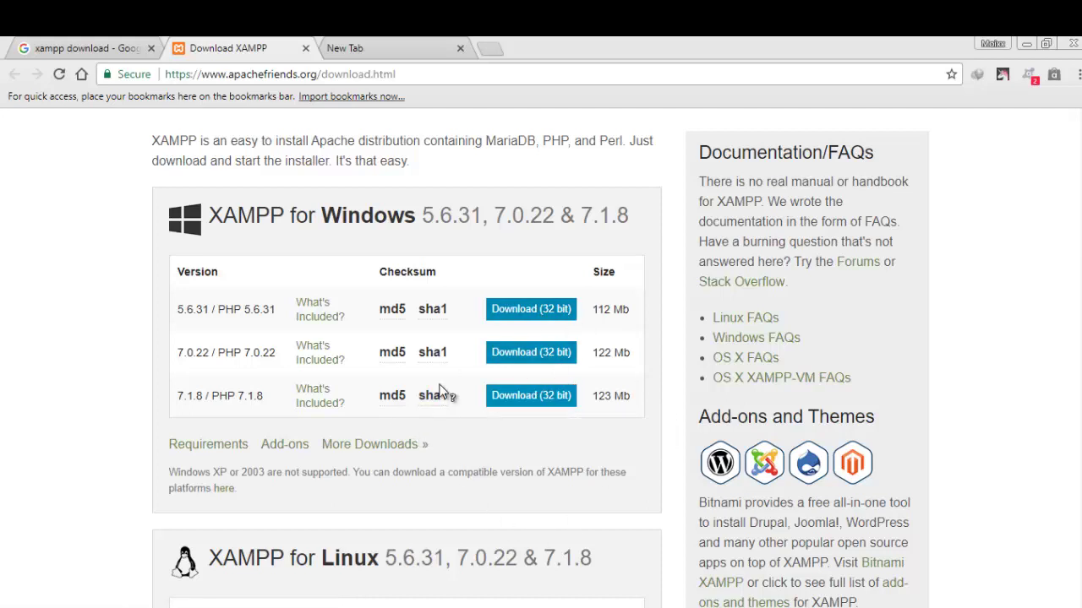
pyautogui.click(522, 313)
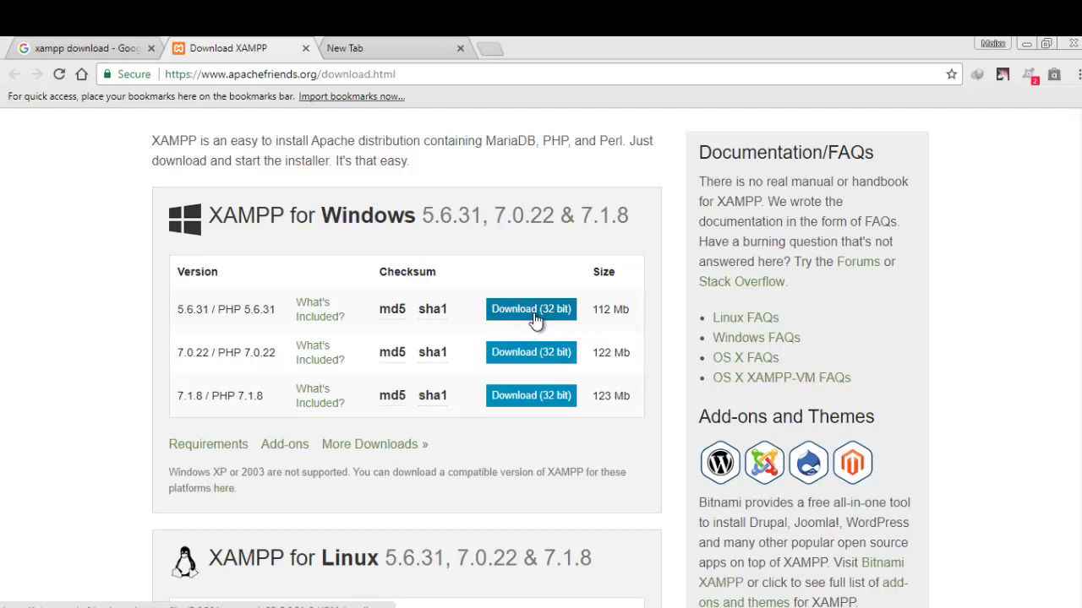
# - Minimise the browser and refresh the desktop
pyautogui.click(1023, 47)
pyautogui.rightClick(671, 248)
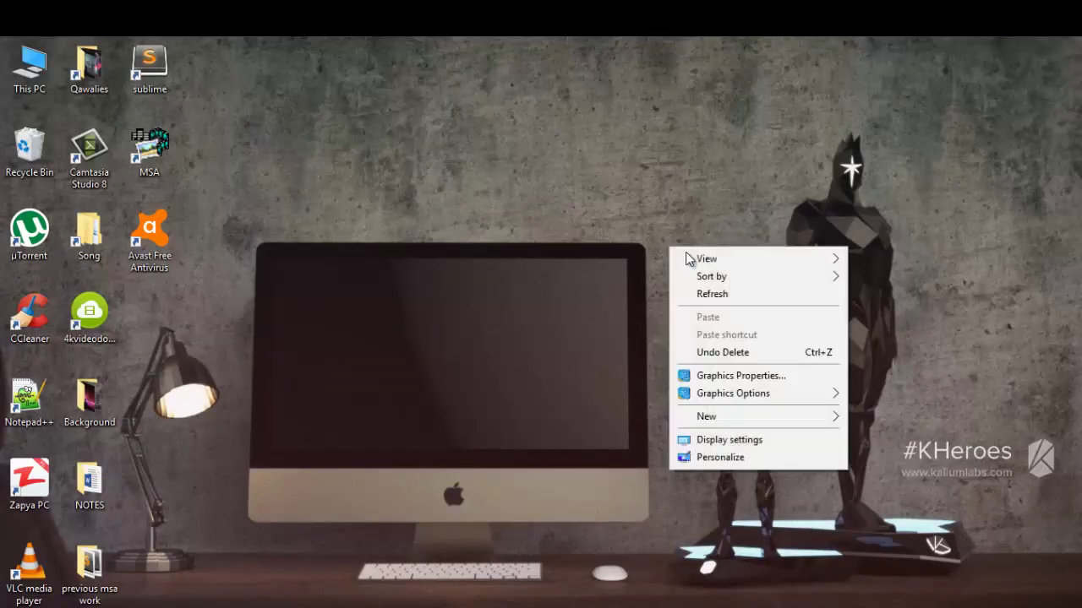
pyautogui.click(711, 293)
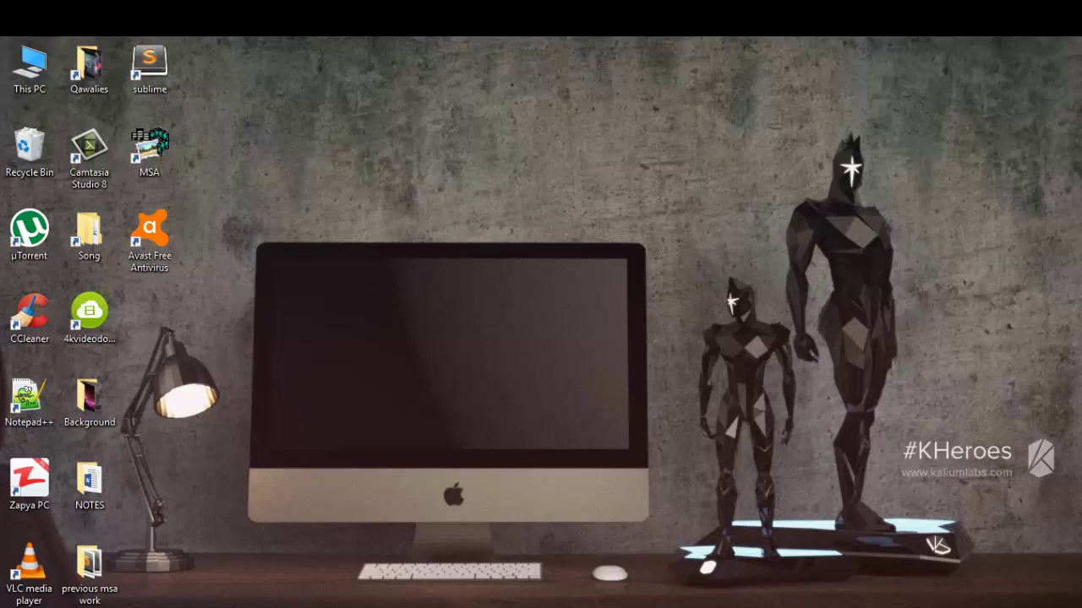
# - Search Windows for "xamp" and launch the XAMPP Control Panel
pyautogui.press('super+s')
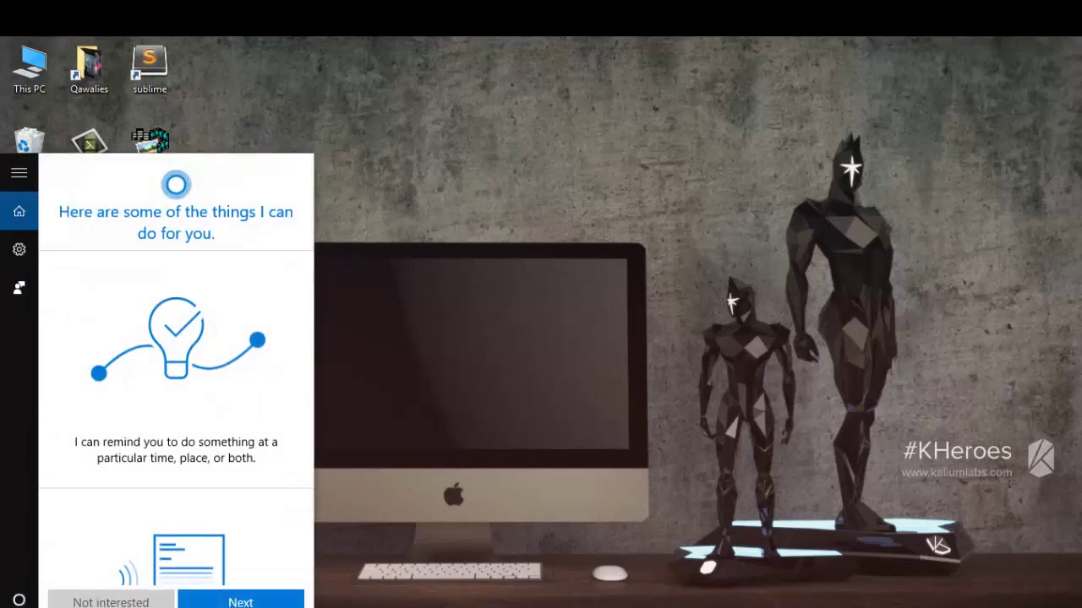
pyautogui.write('xa')
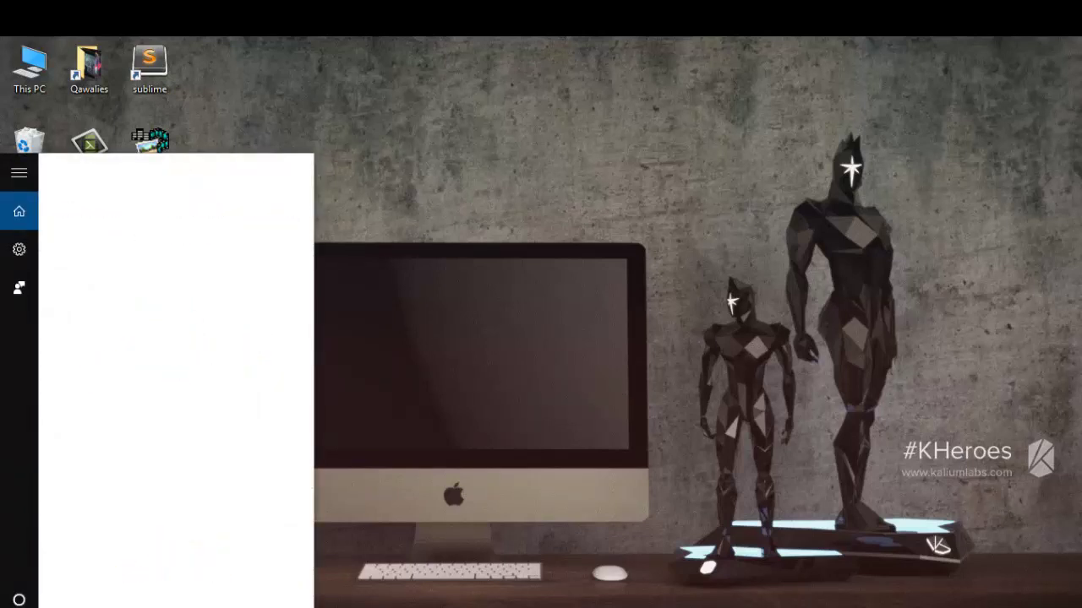
pyautogui.write('mp')
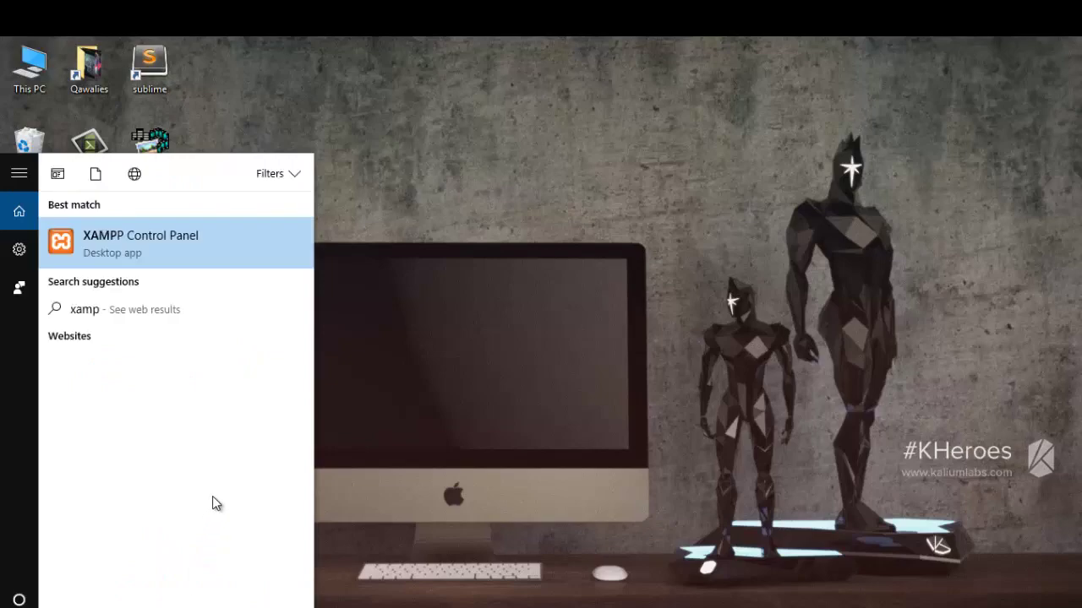
pyautogui.click(241, 246)
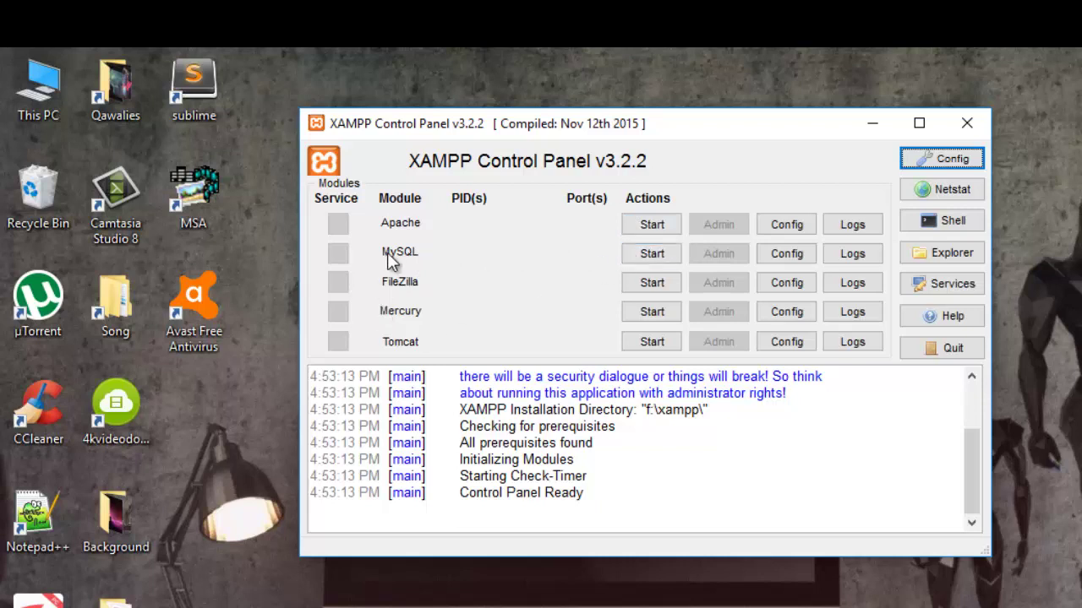
# - Start the Apache and MySQL modules and clear the control panel window off the desktop
pyautogui.click(634, 228)
pyautogui.click(635, 257)
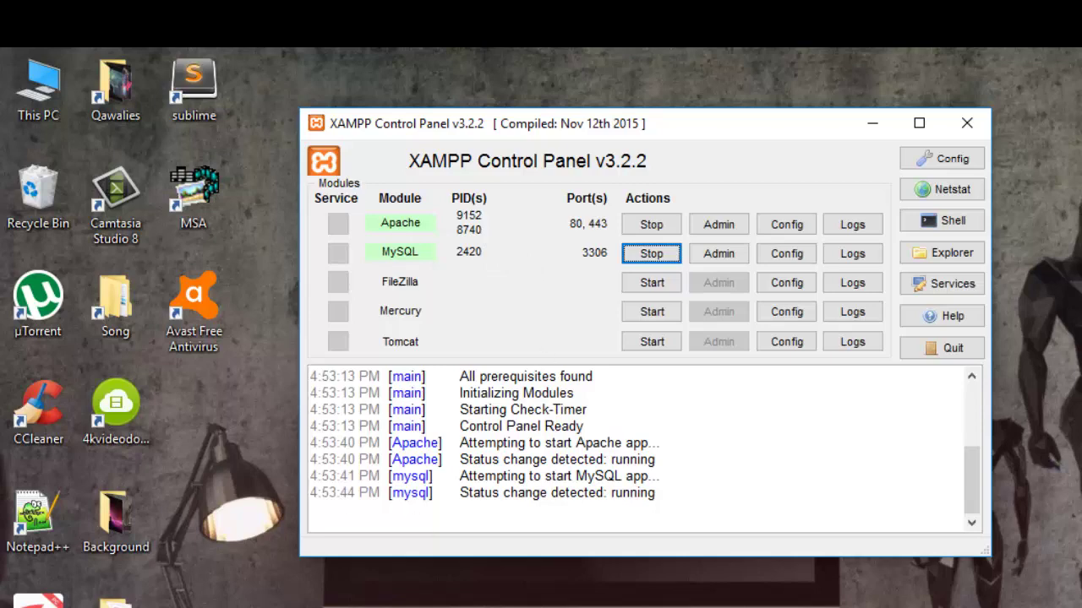
pyautogui.press('super')
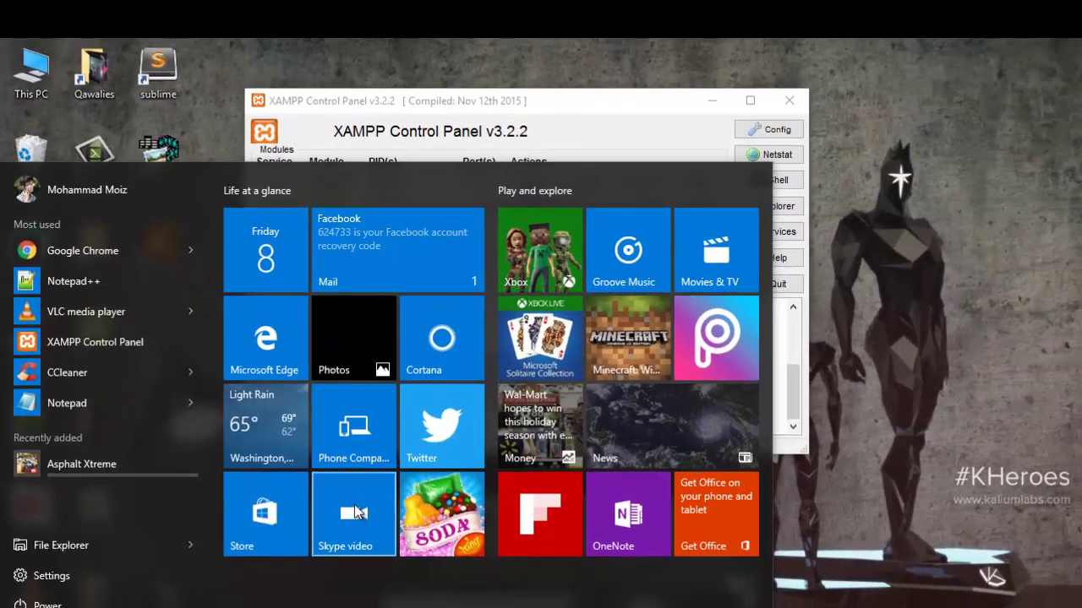
pyautogui.press('super')
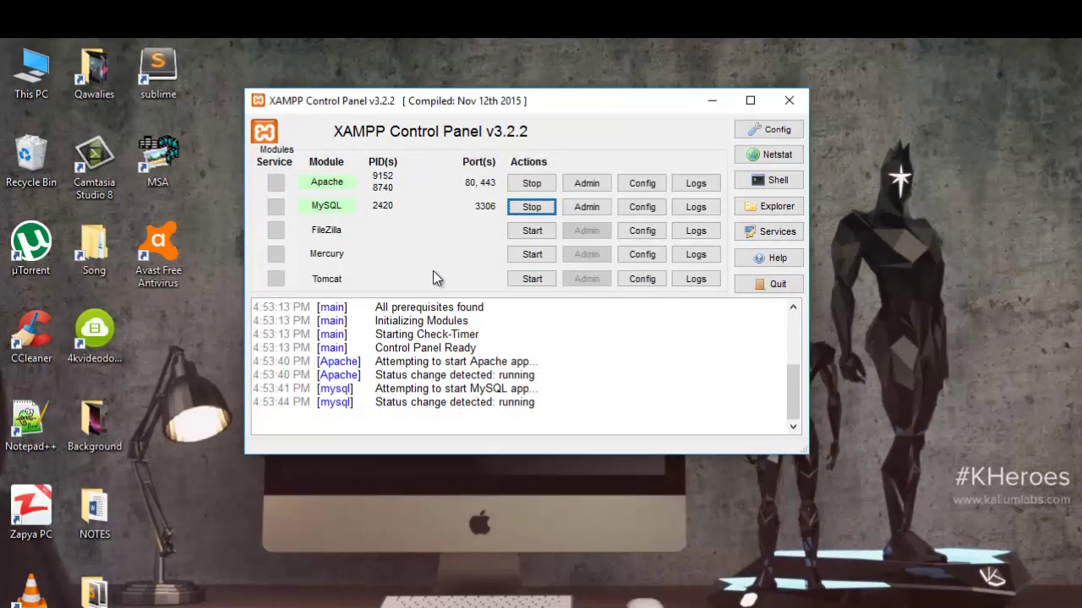
pyautogui.moveTo(795, 402); pyautogui.dragTo(775, 423)
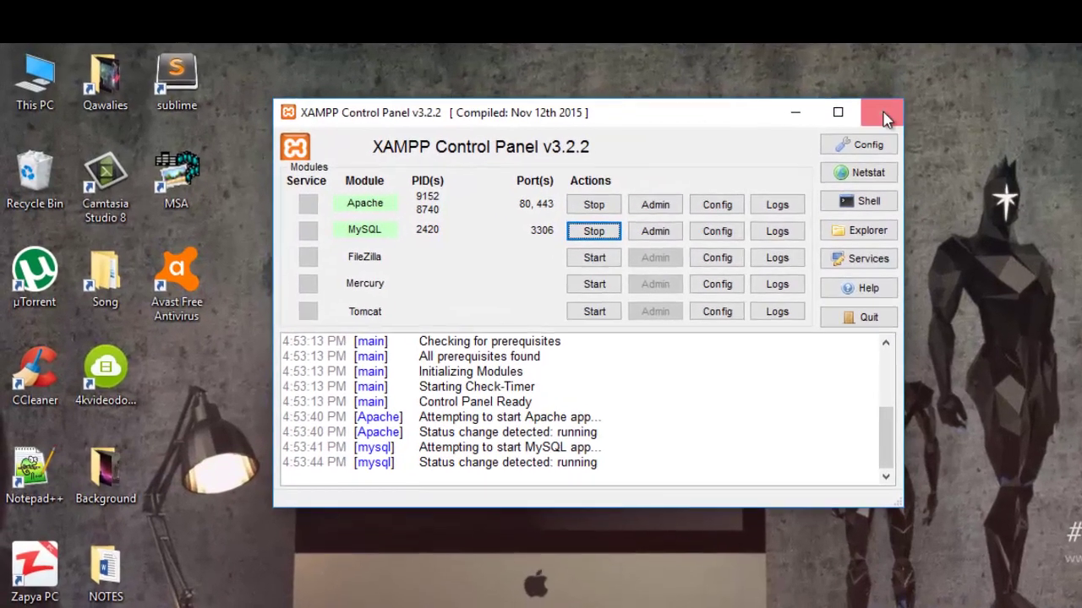
pyautogui.click(832, 106)
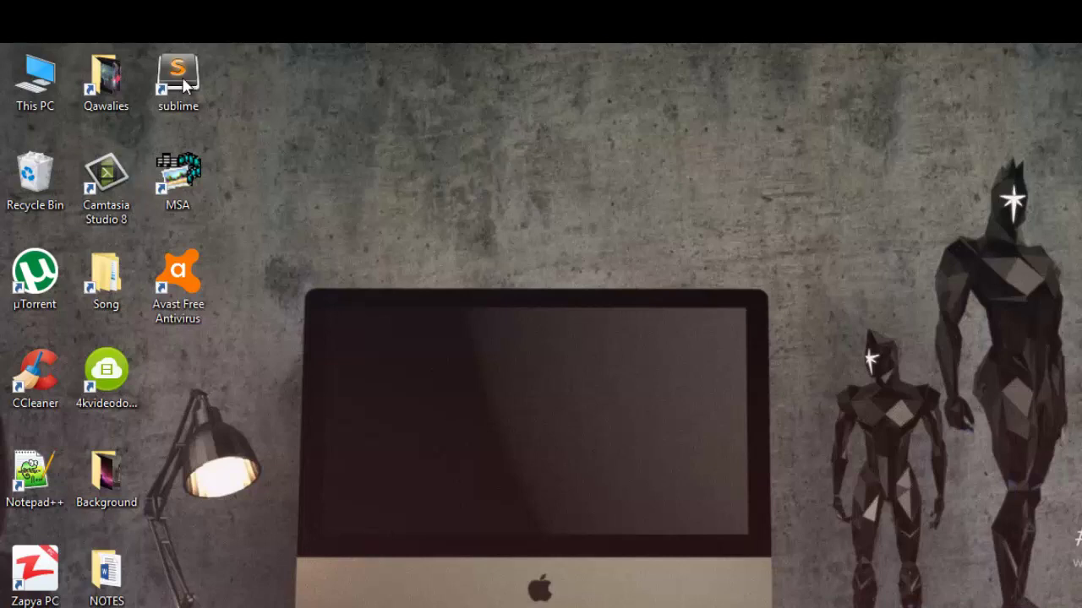
# - Open File Explorer and go to the htdocs folder inside xampp on Local Disk (F:)
pyautogui.doubleClick(38, 94)
pyautogui.doubleClick(737, 327)
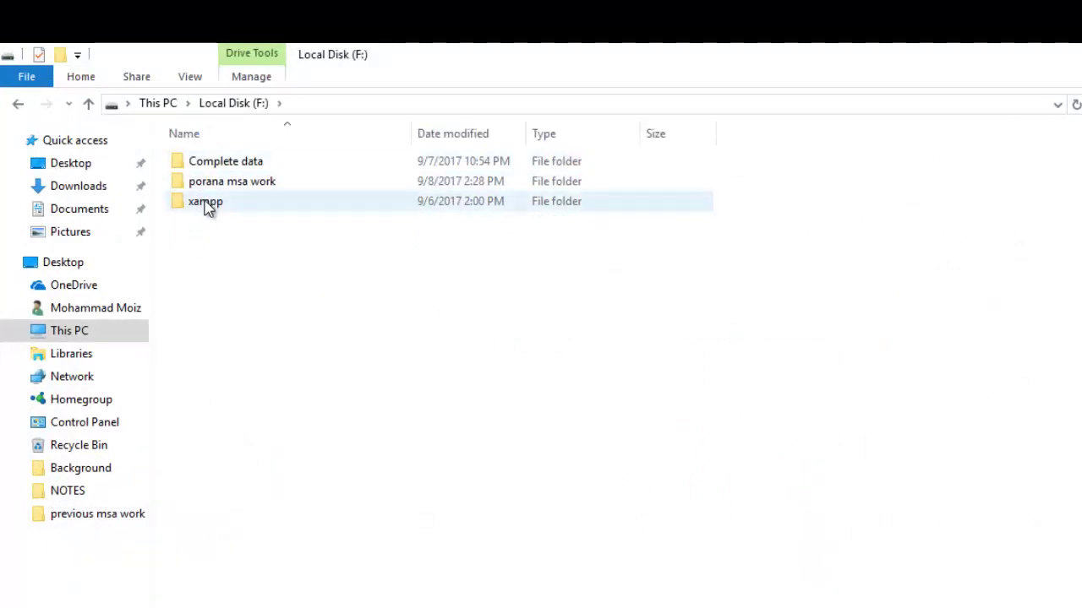
pyautogui.doubleClick(207, 207)
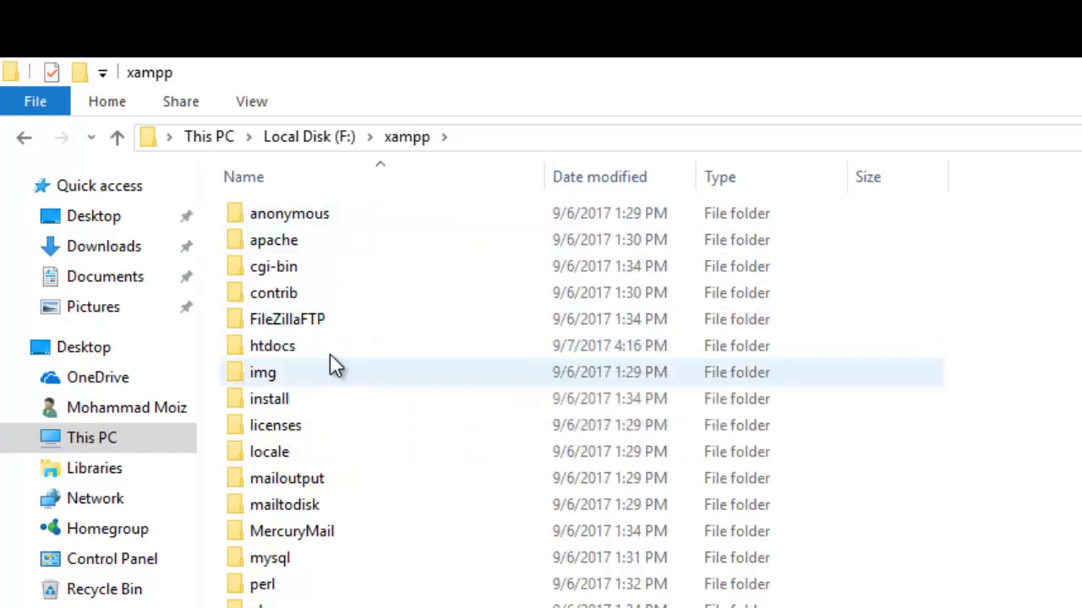
pyautogui.doubleClick(295, 352)
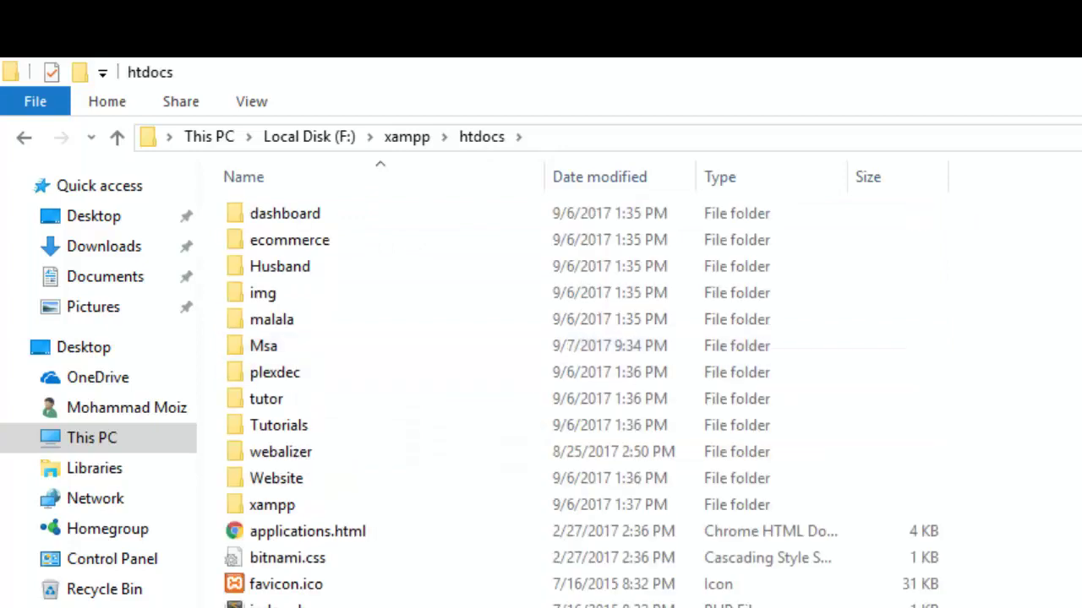
# - Create a new folder named project in htdocs, open it, and dismiss the File Explorer window
pyautogui.rightClick(357, 339)
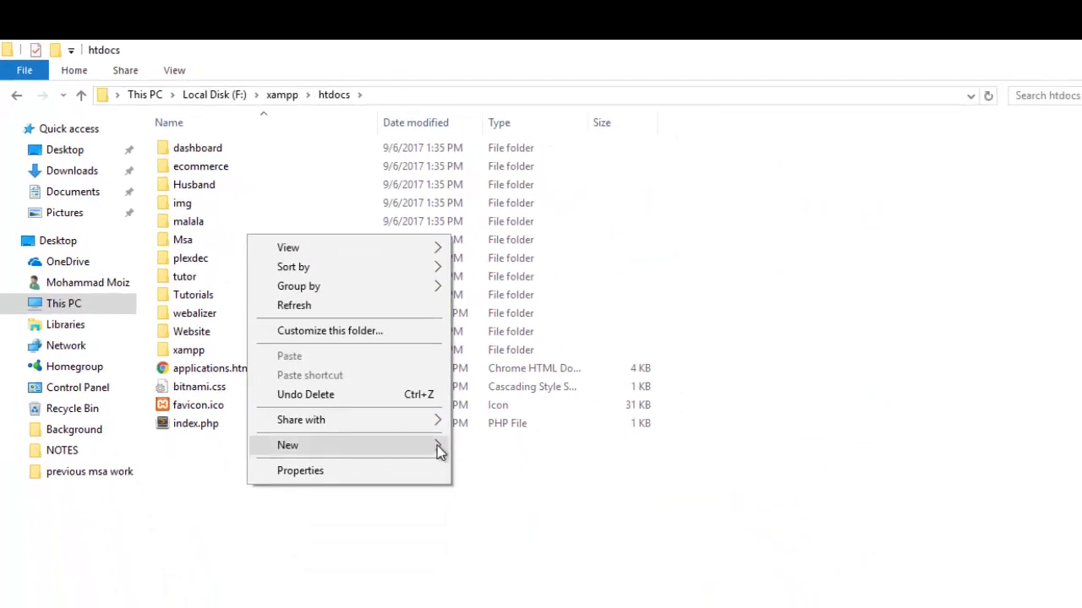
pyautogui.click(471, 448)
pyautogui.write('p')
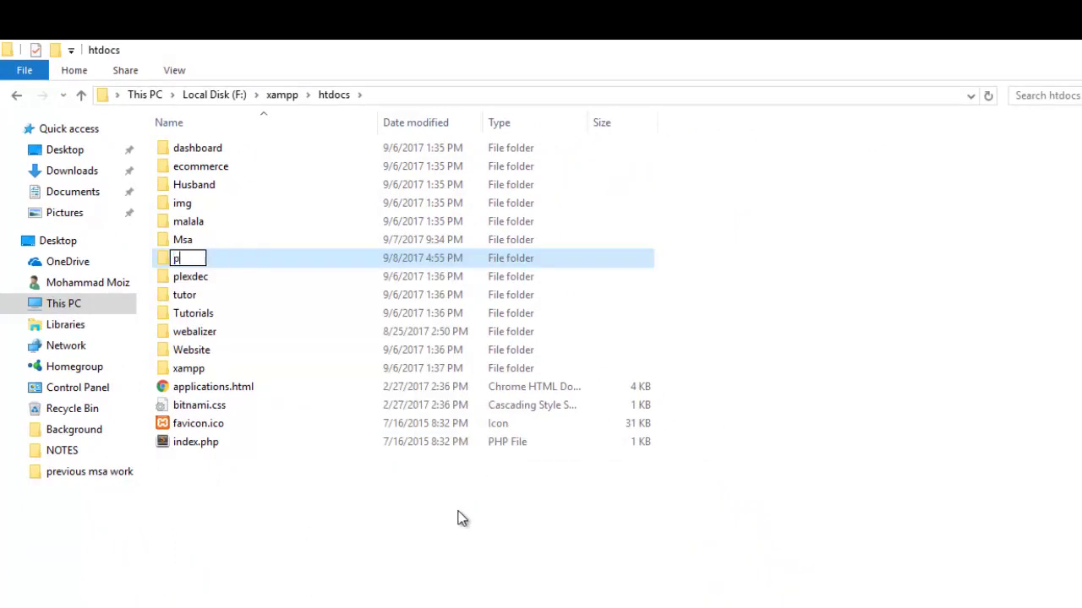
pyautogui.write('roject')
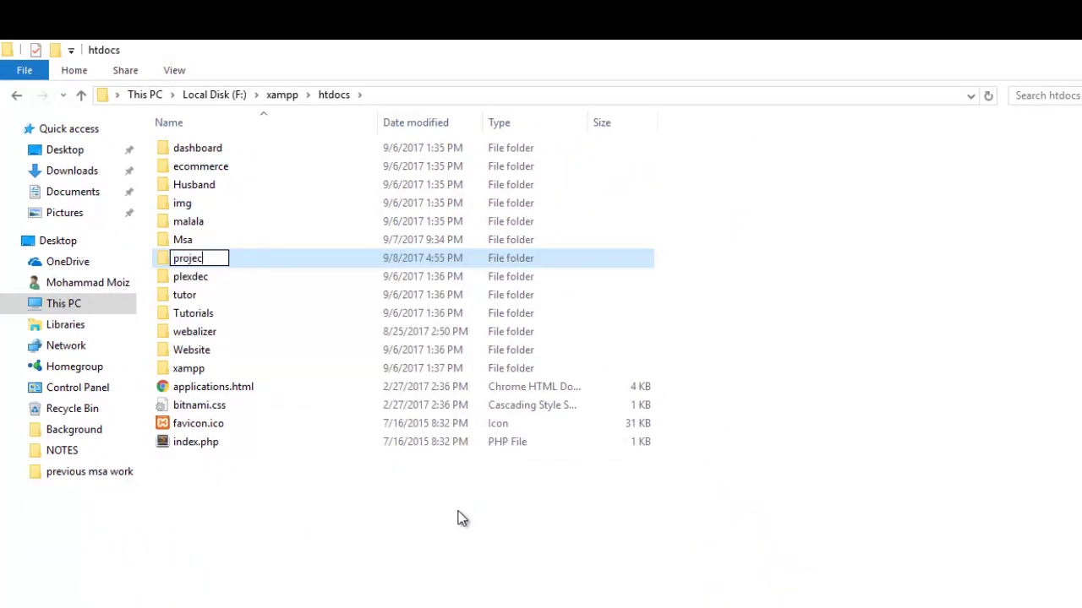
pyautogui.click(250, 496)
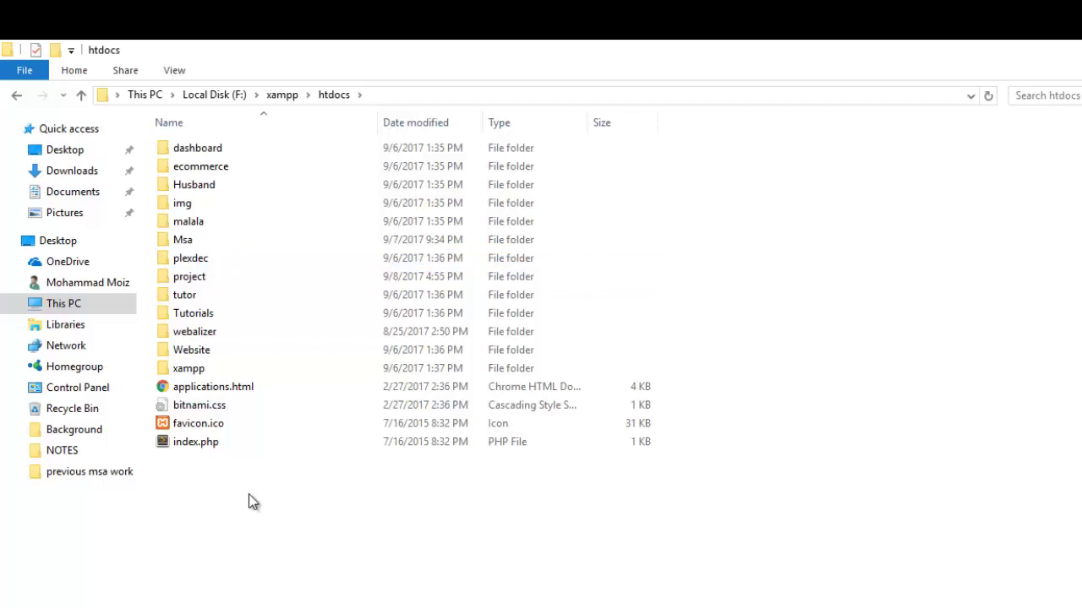
pyautogui.doubleClick(198, 277)
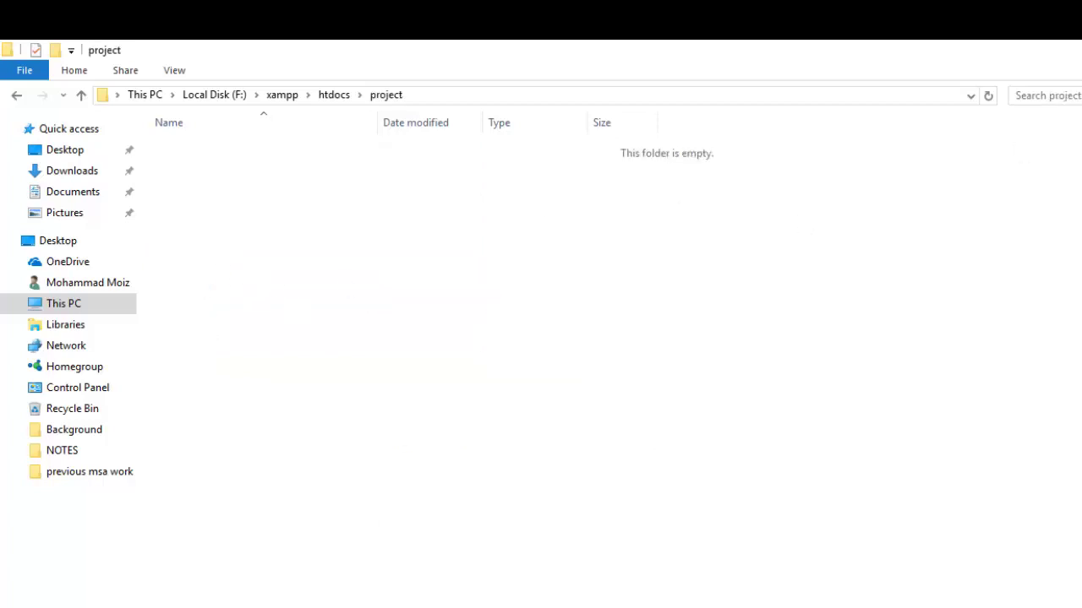
pyautogui.click(1078, 49)
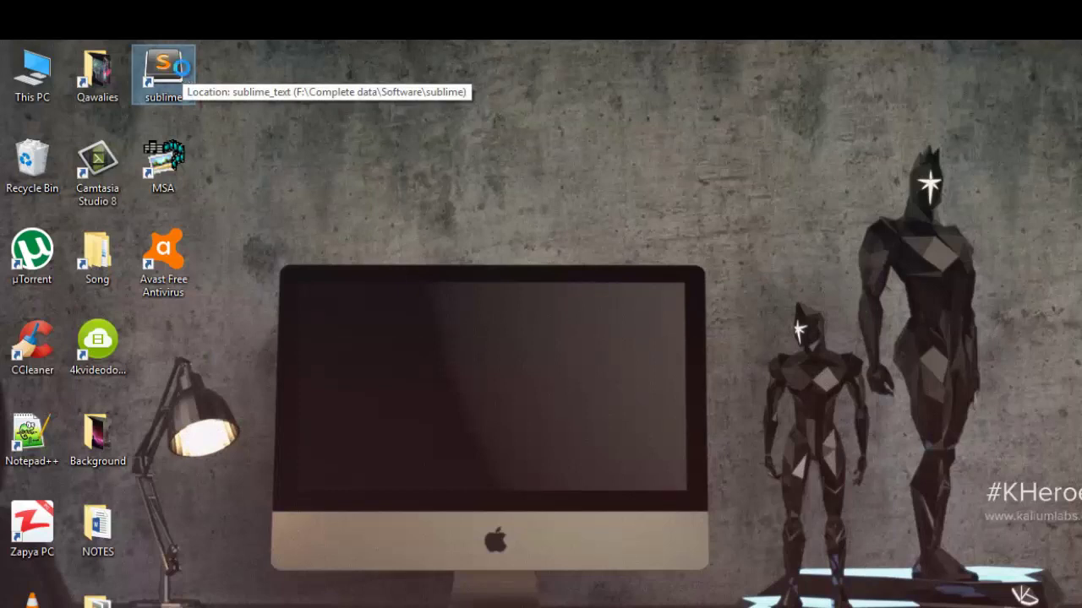
# - Open Sublime Text and create a new blank file, leaving it as the only one open by closing index.php and logout.php
pyautogui.doubleClick(184, 74)
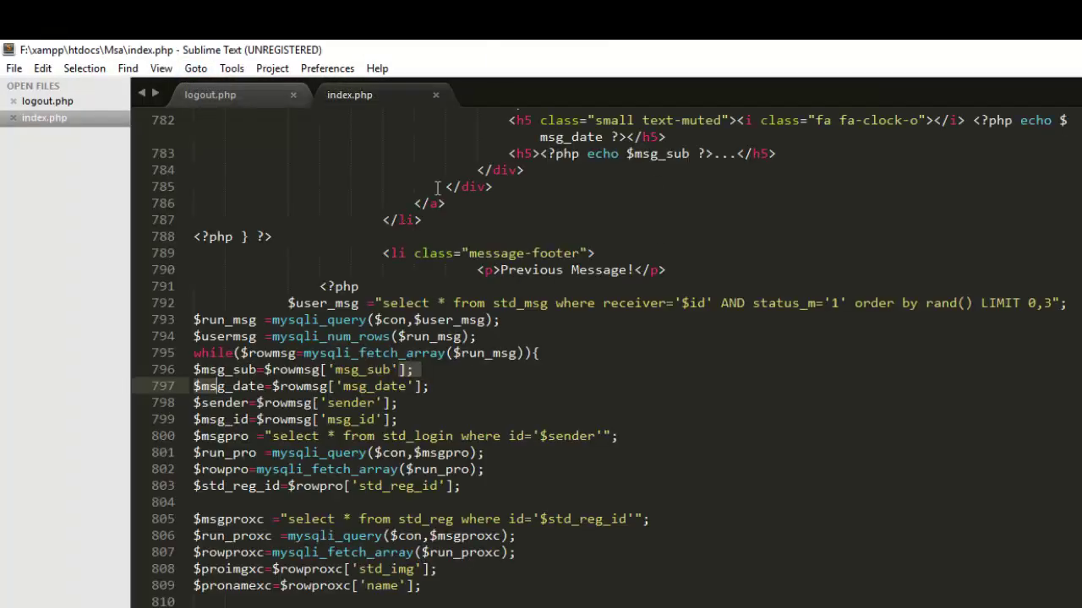
pyautogui.hotkey('ctrl', 'n')
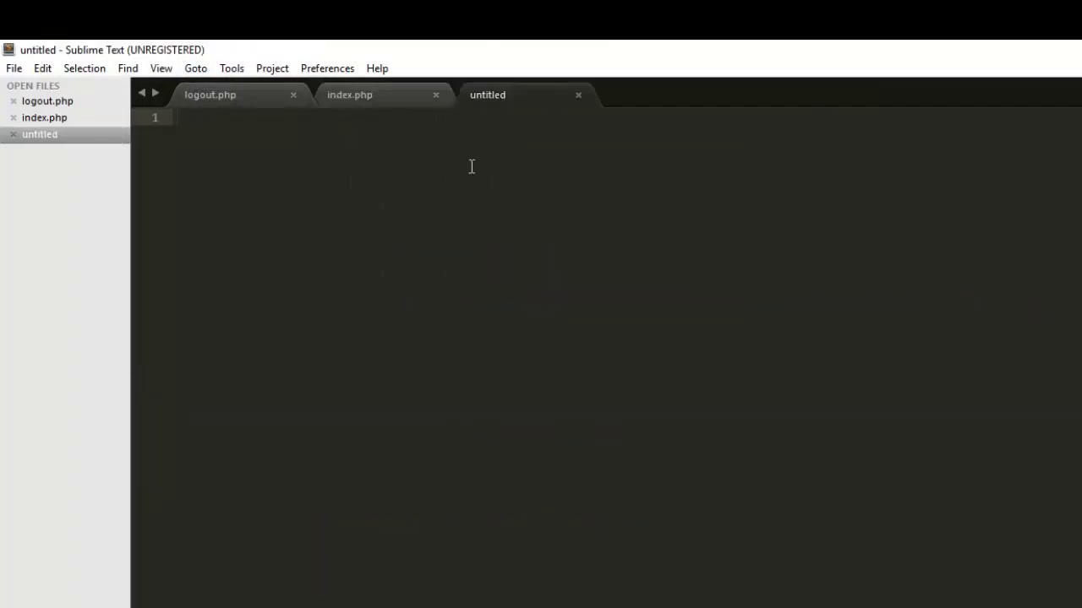
pyautogui.click(436, 94)
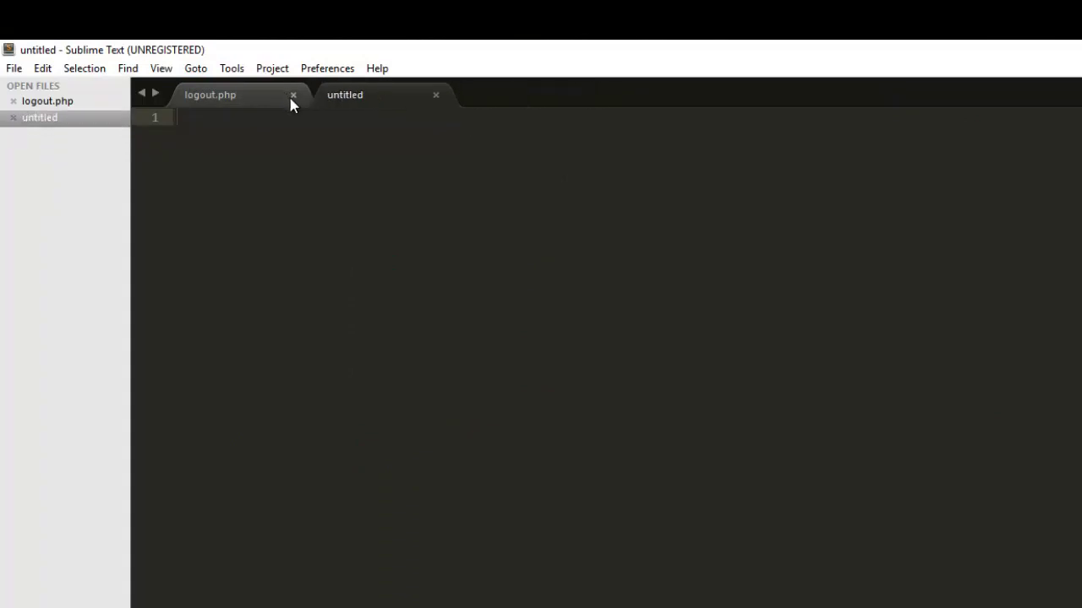
pyautogui.click(292, 95)
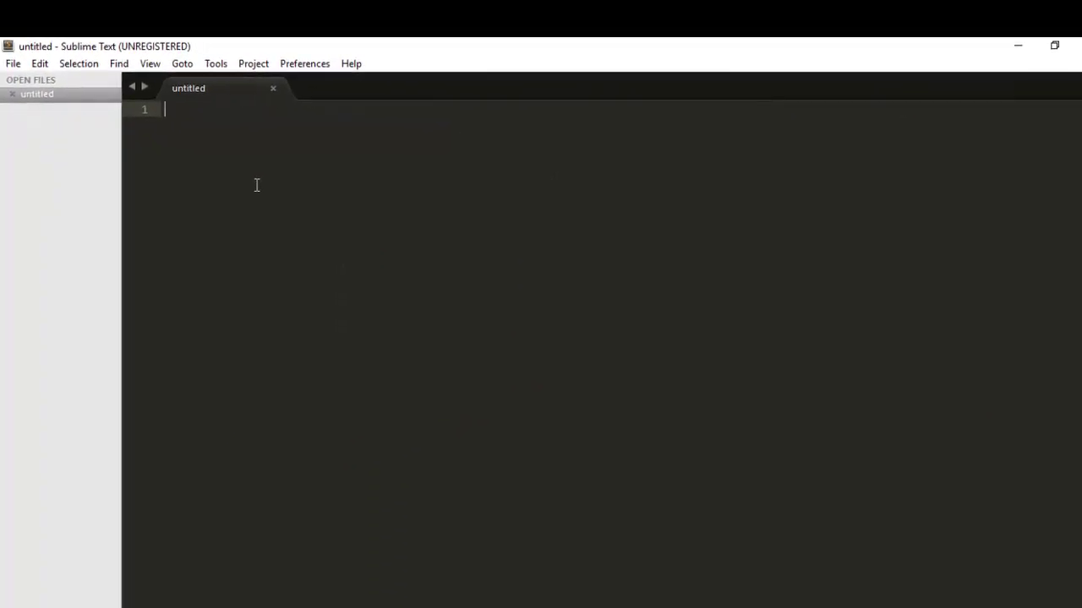
# - Enter index.php as the first line and start saving the file, browsing to xampp\htdocs\project on Local Disk (F:)
pyautogui.write('index.')
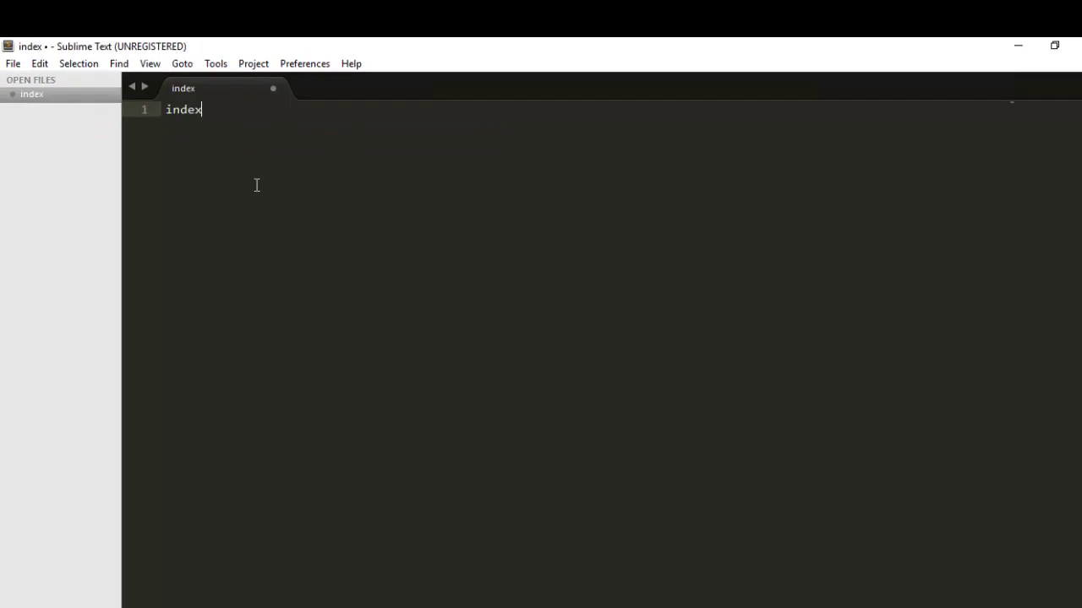
pyautogui.write('php')
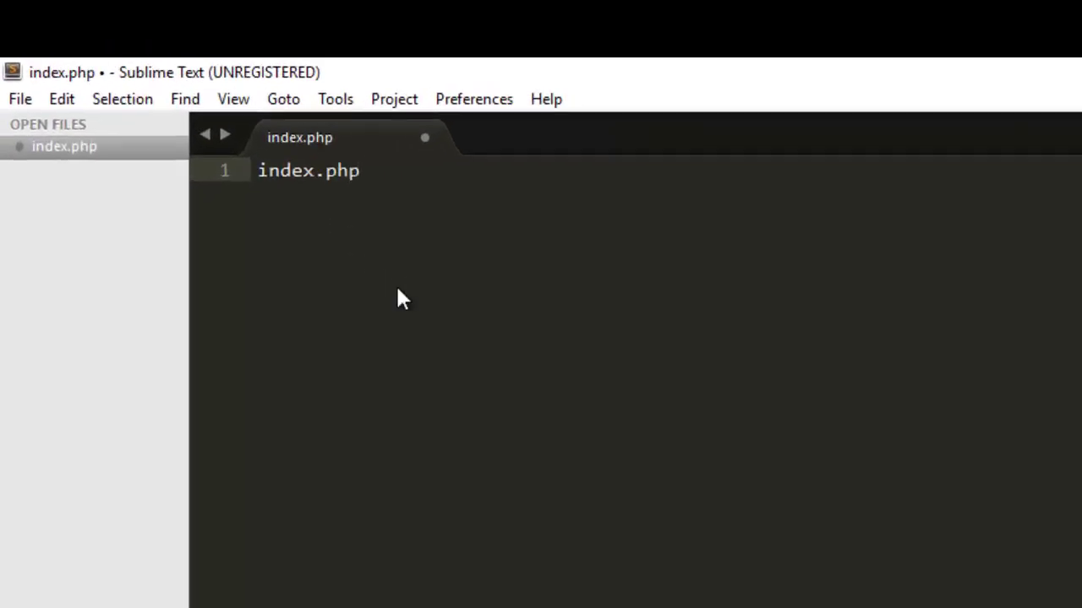
pyautogui.hotkey('ctrl', 's')
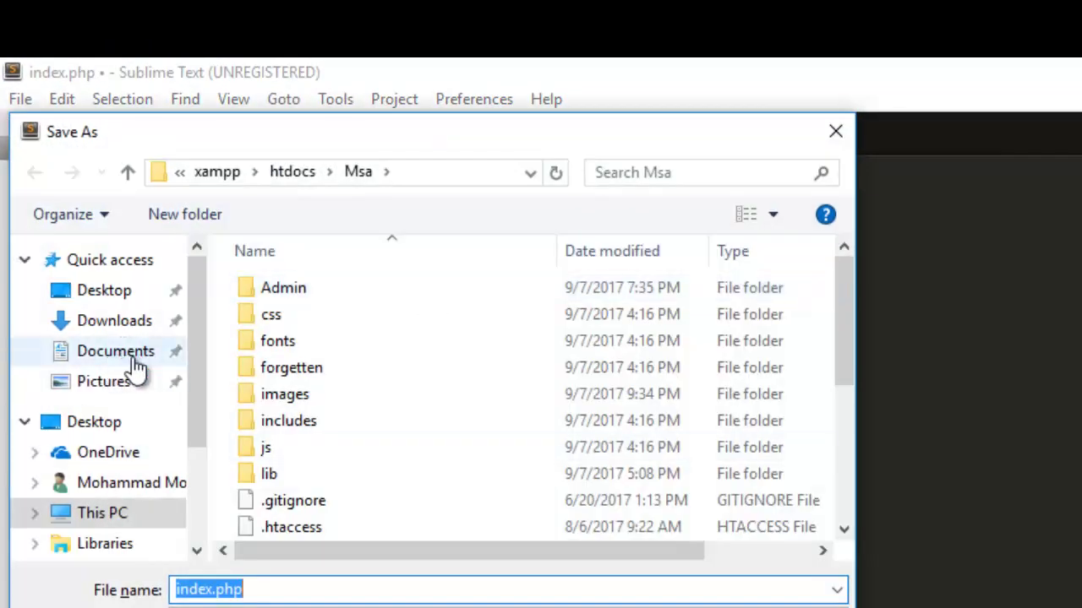
pyautogui.click(112, 514)
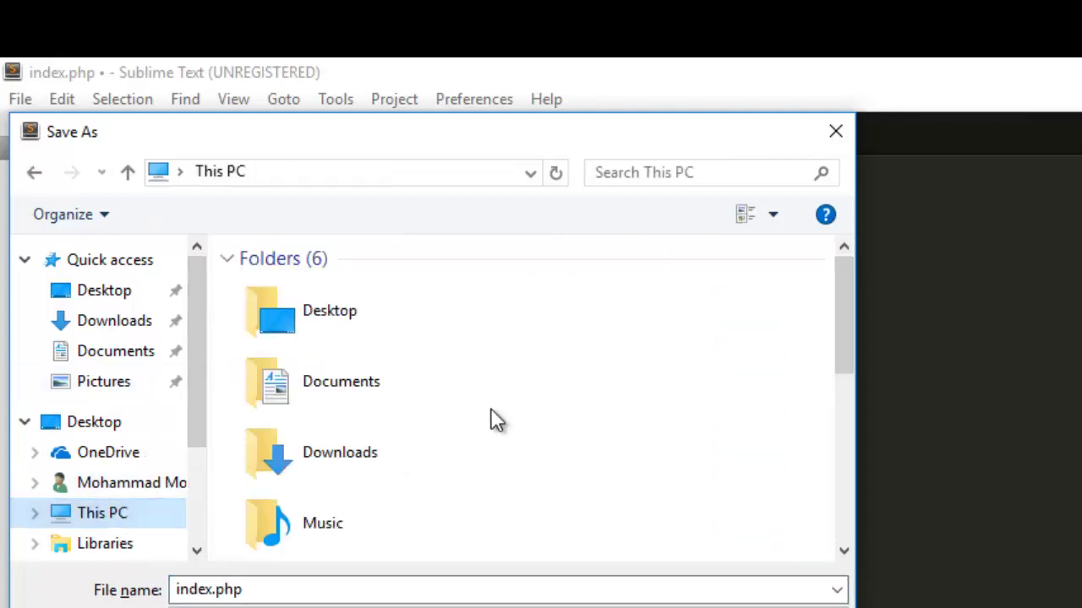
pyautogui.moveTo(845, 326); pyautogui.dragTo(839, 498)
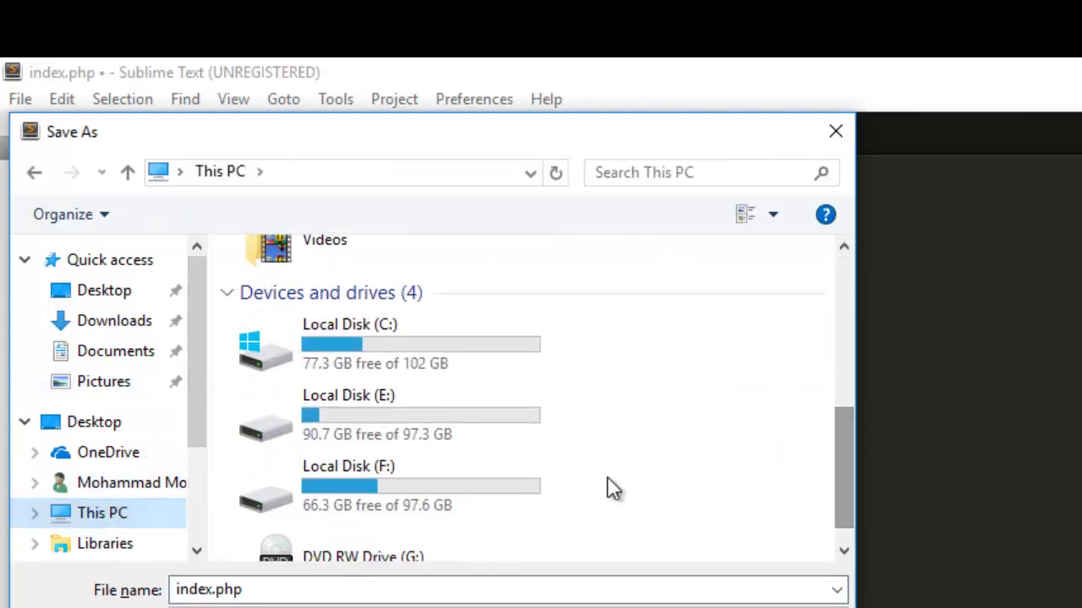
pyautogui.doubleClick(448, 478)
pyautogui.doubleClick(299, 347)
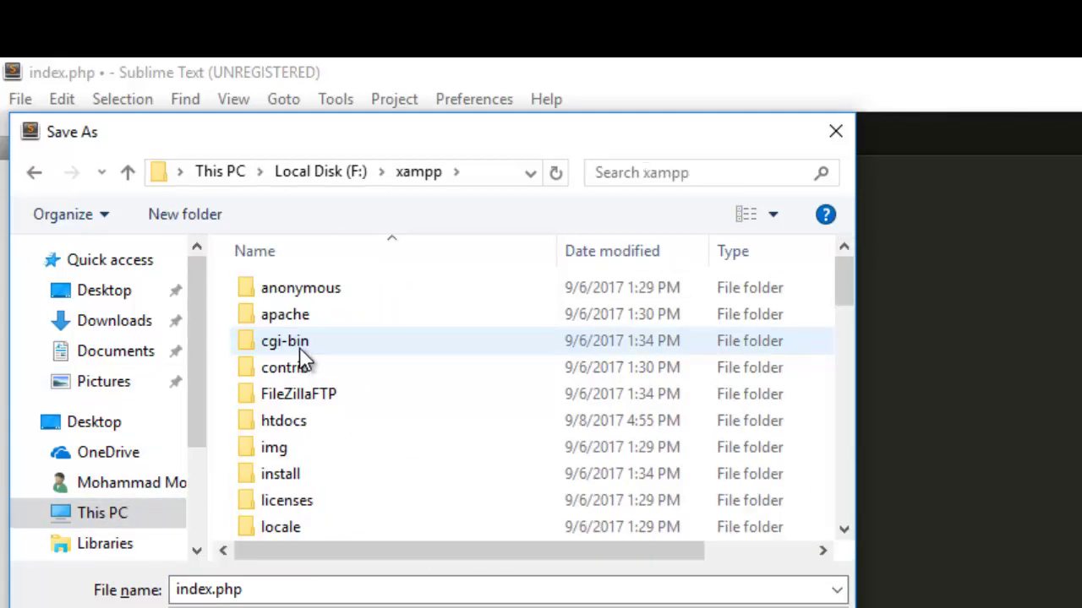
pyautogui.doubleClick(295, 419)
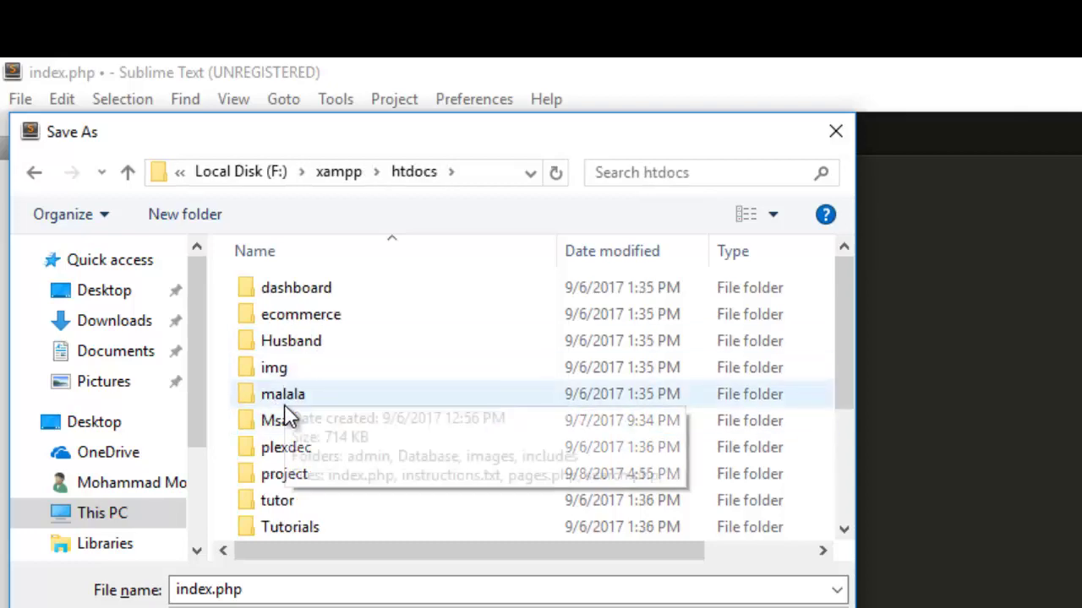
pyautogui.doubleClick(297, 475)
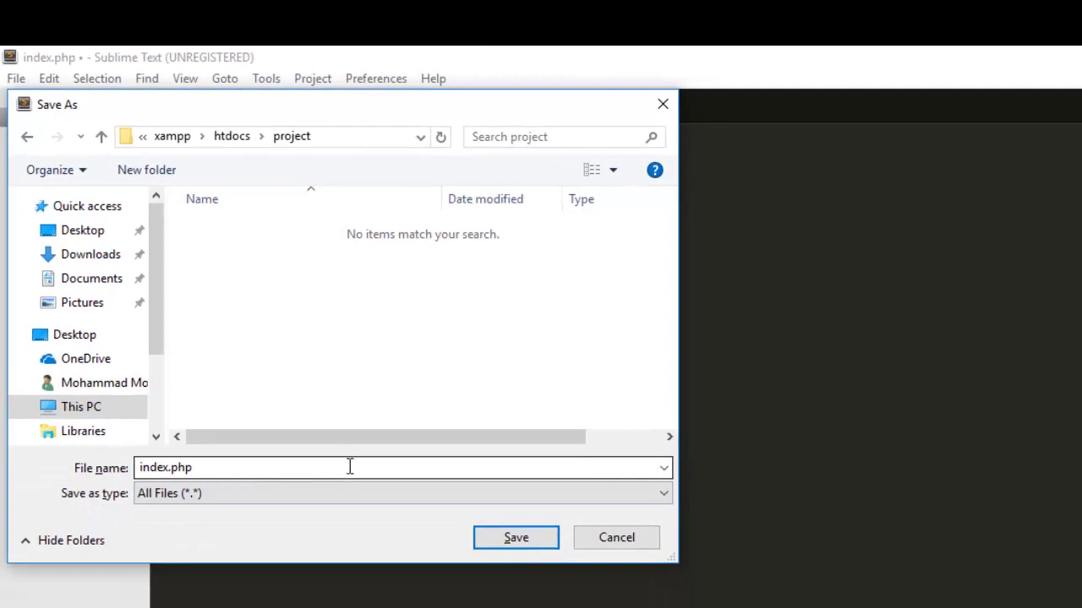
# - Move the Save As dialog aside and save the file as index.php in the project folder
pyautogui.moveTo(363, 113); pyautogui.dragTo(582, 155)
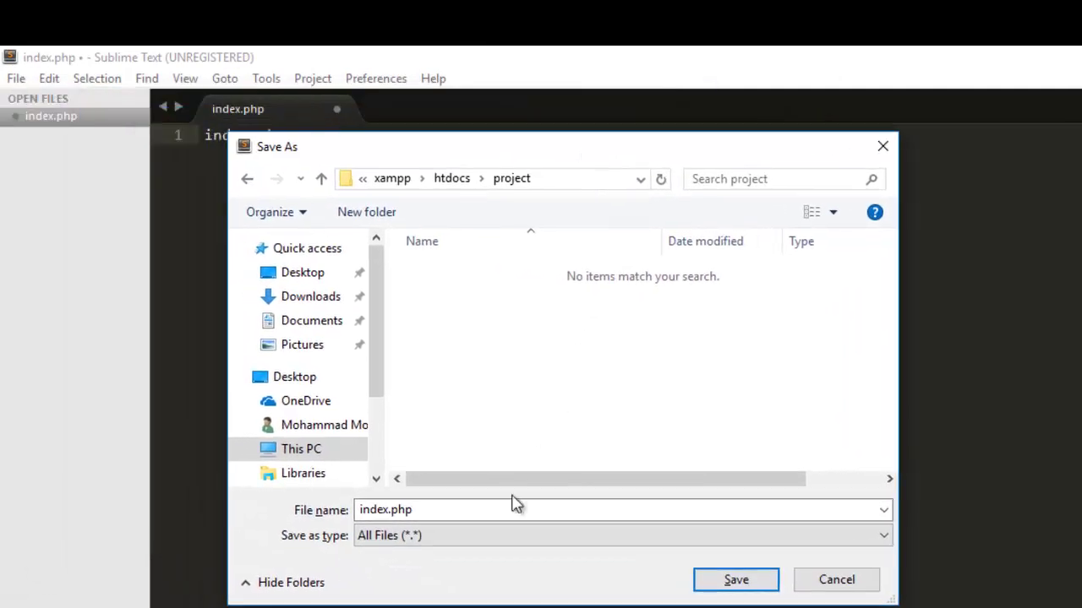
pyautogui.click(428, 512)
pyautogui.click(431, 510)
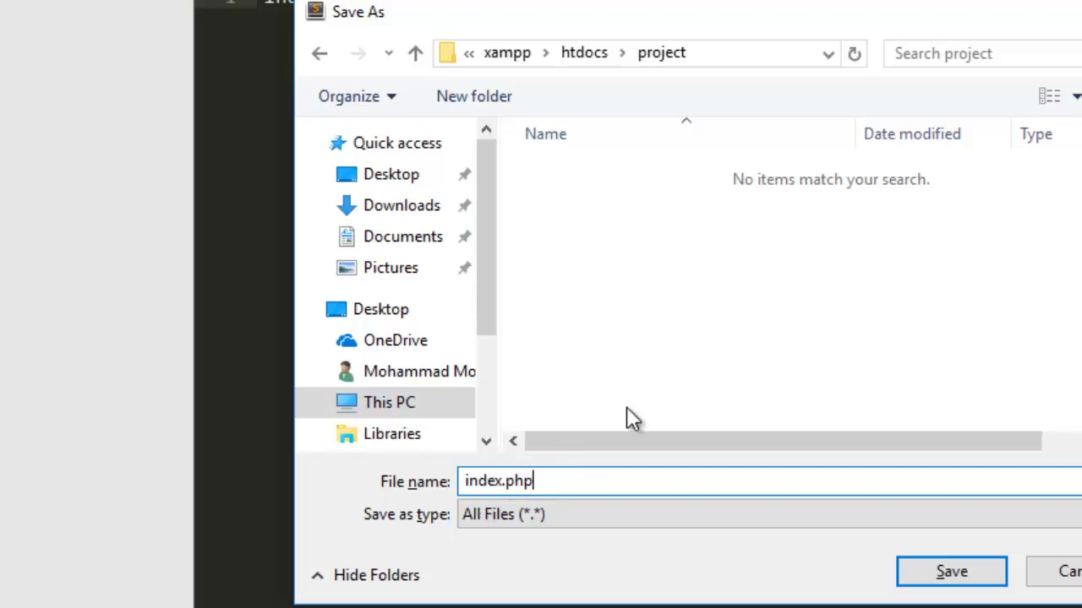
pyautogui.click(953, 570)
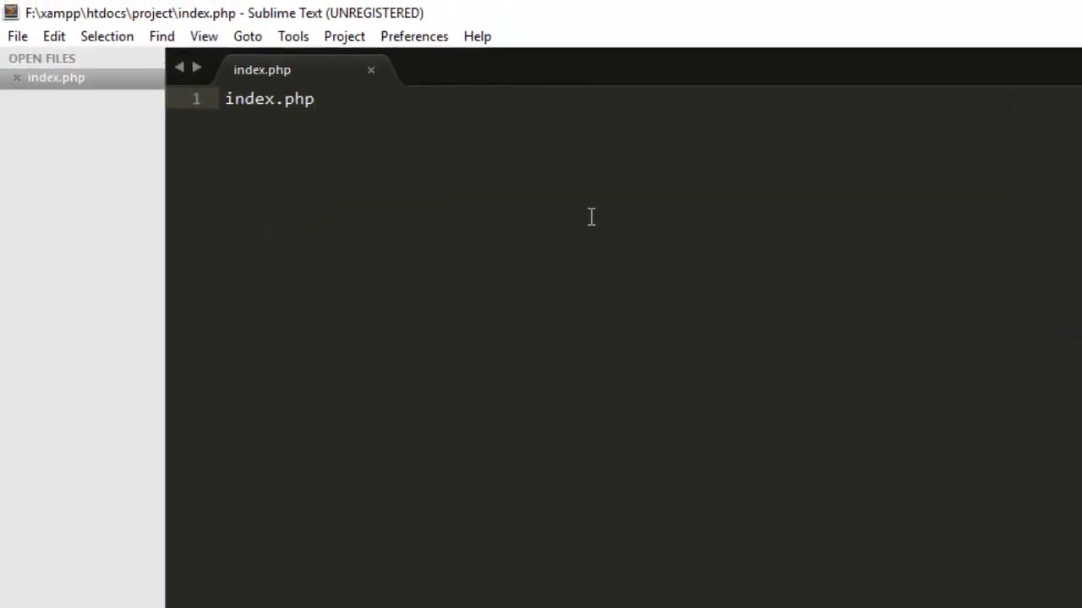
# - Replace the whole content of index.php with the HTML5 page skeleton expanded from the ! abbreviation
pyautogui.hotkey('ctrl', 'a')
pyautogui.press('BackSpace')
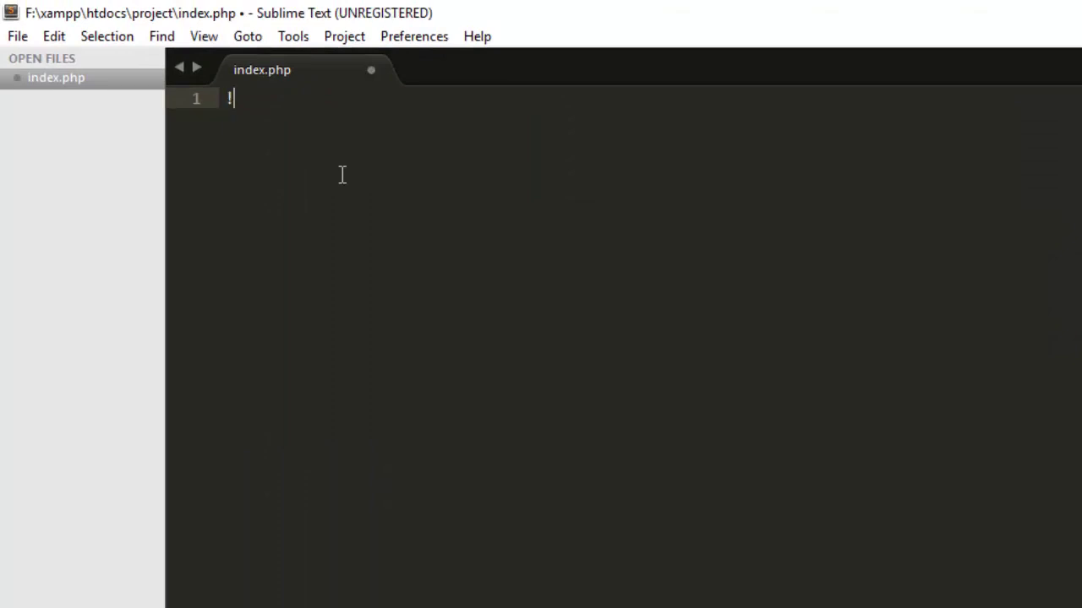
pyautogui.write('!')
pyautogui.press('Tab')
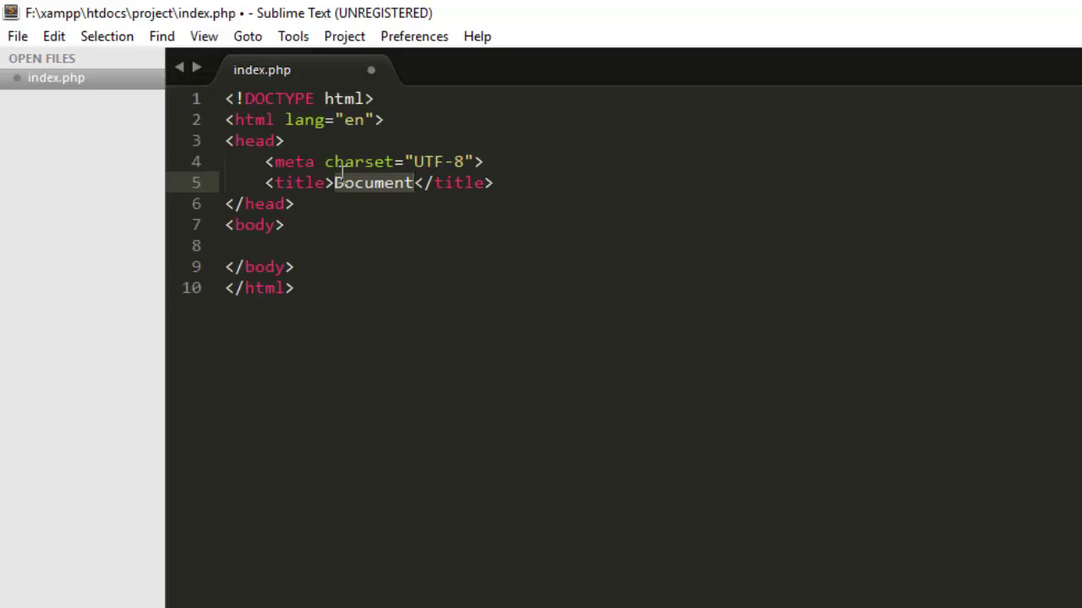
# - Set the page title to My First Project and save the file
pyautogui.write('My Firs')
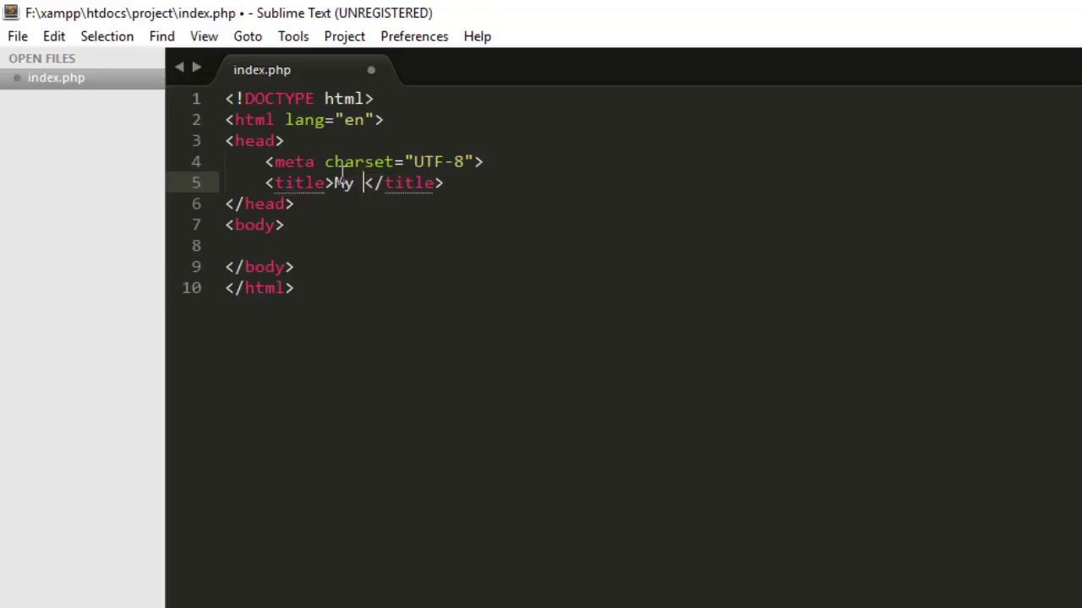
pyautogui.write('t Proje')
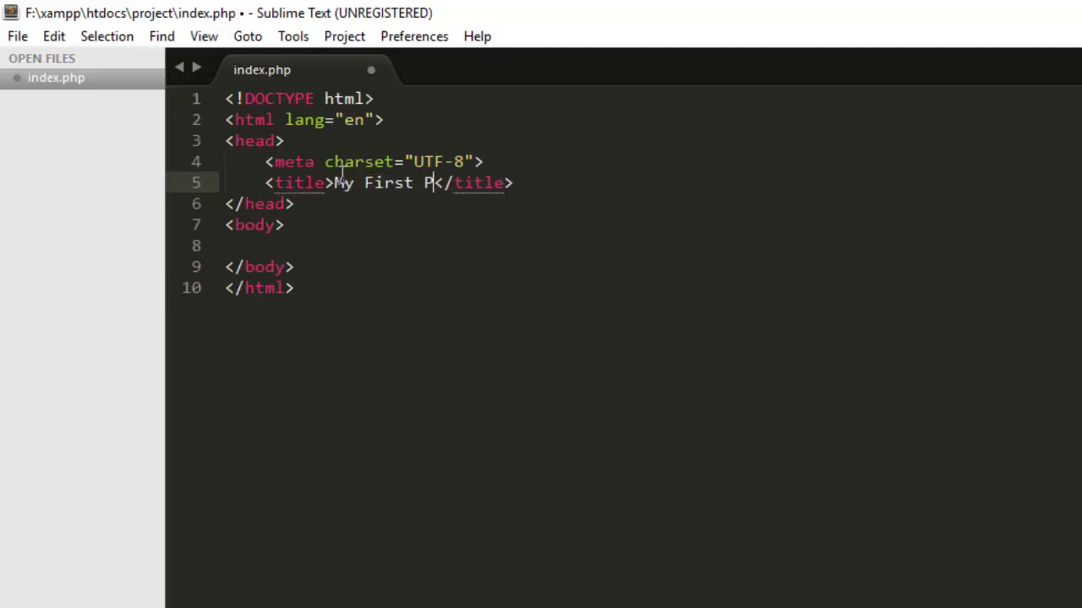
pyautogui.write('ct')
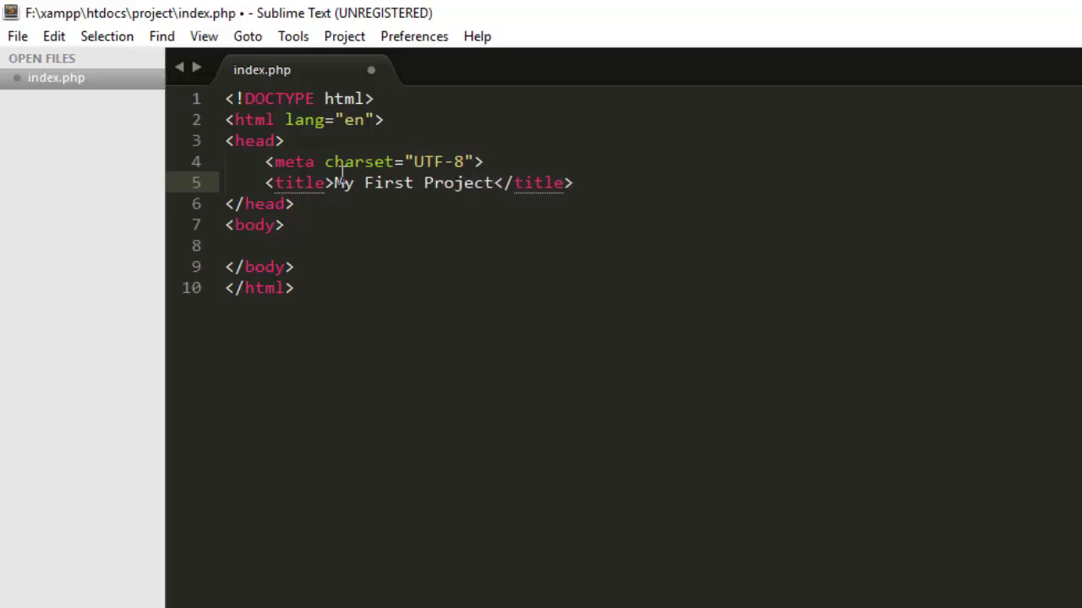
pyautogui.press('Down')
pyautogui.press('Down')
pyautogui.hotkey('ctrl', 's')
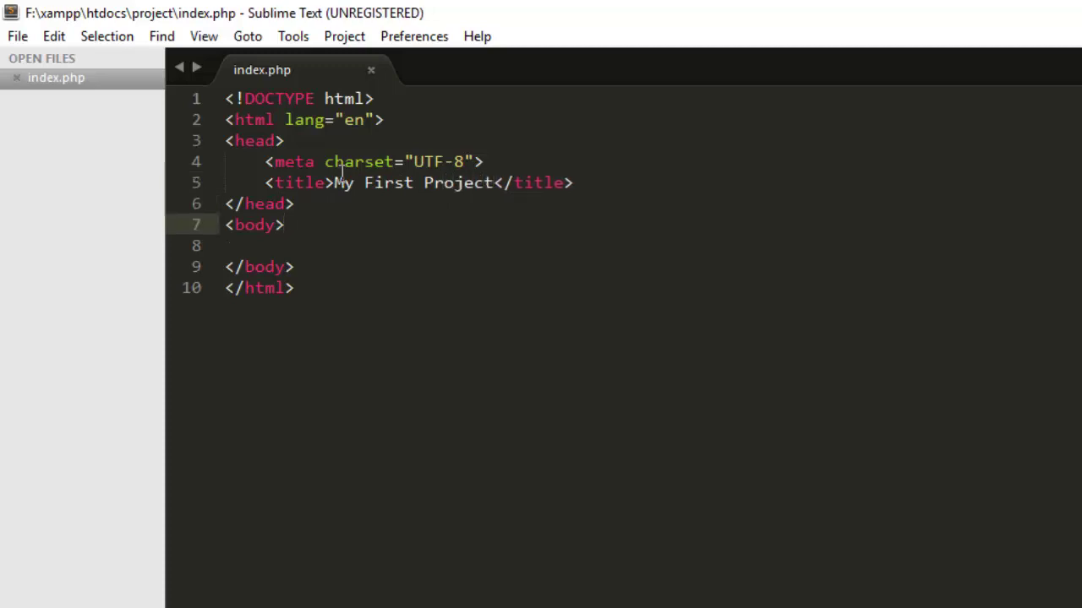
# - Insert the Bootstrap 3.3.6 CDN snippet with the CSS link and the jQuery and Bootstrap scripts below the title line
pyautogui.click(596, 181)
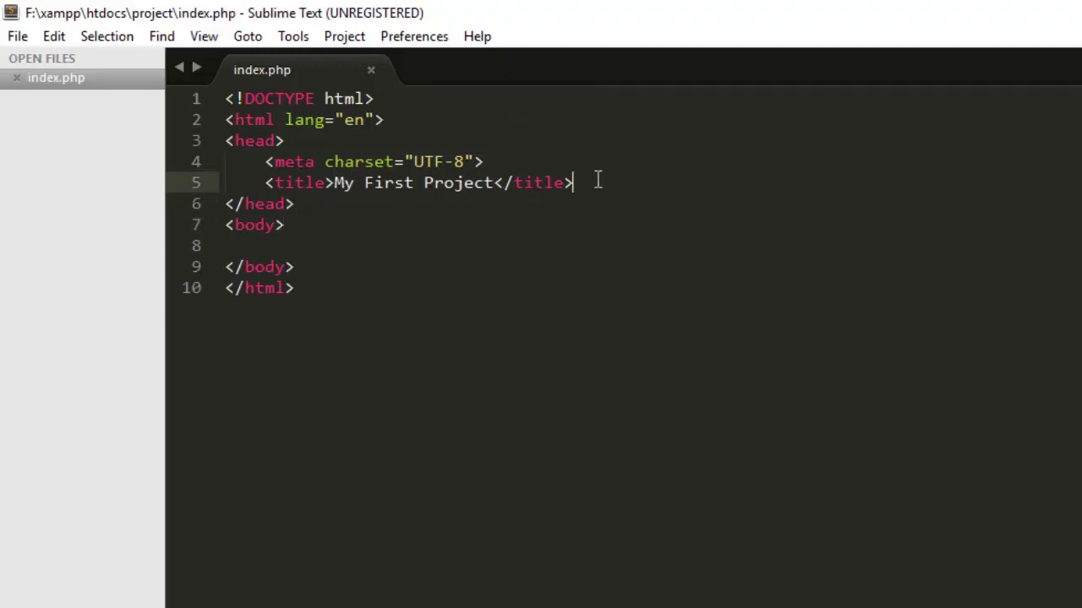
pyautogui.press('Return')
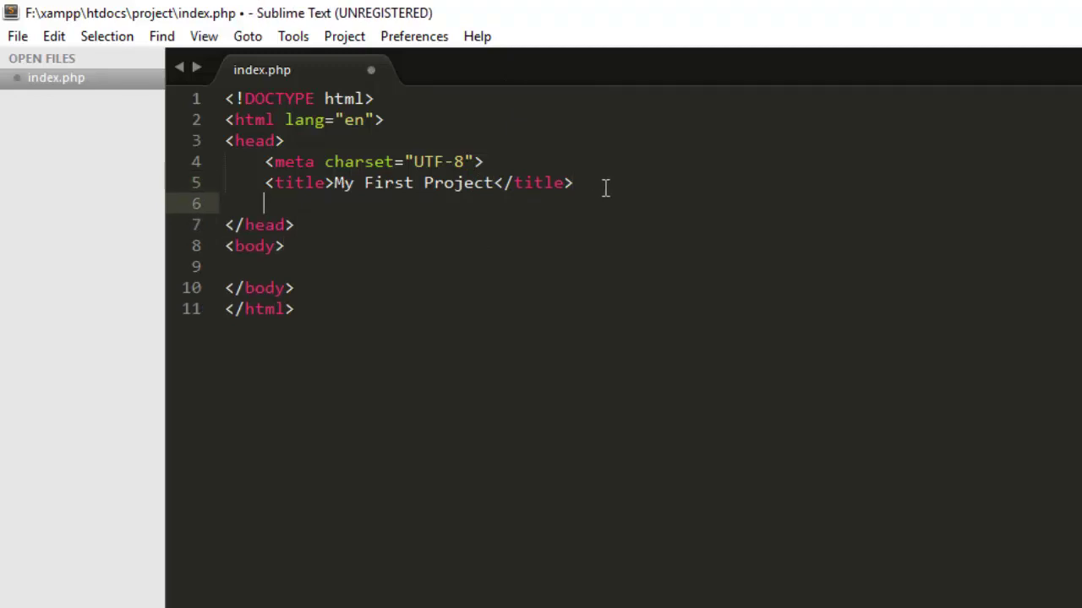
pyautogui.click(605, 187)
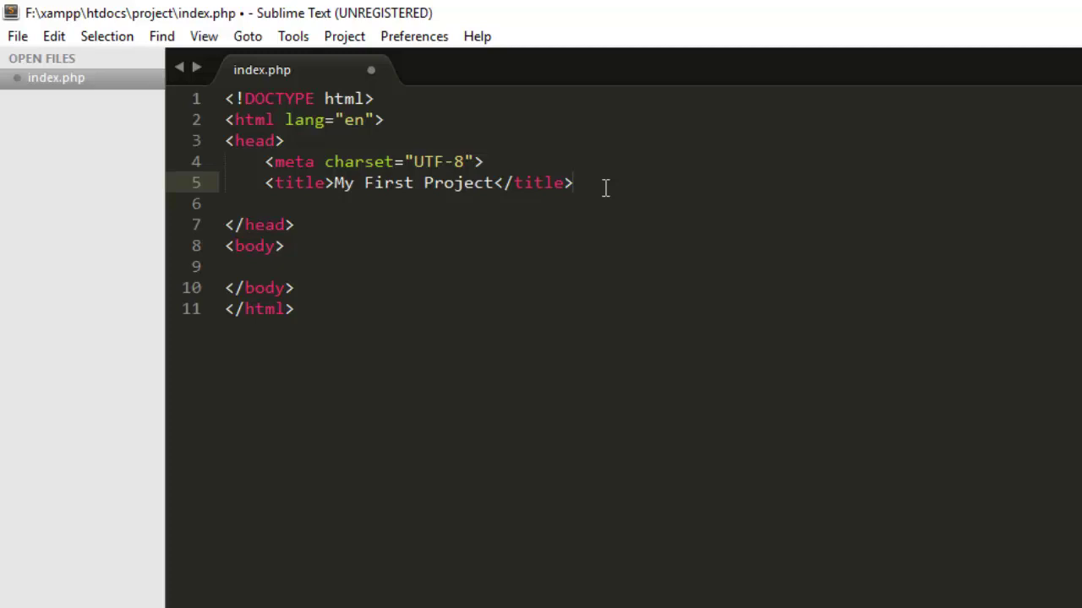
pyautogui.press('Return')
pyautogui.write('<b3')
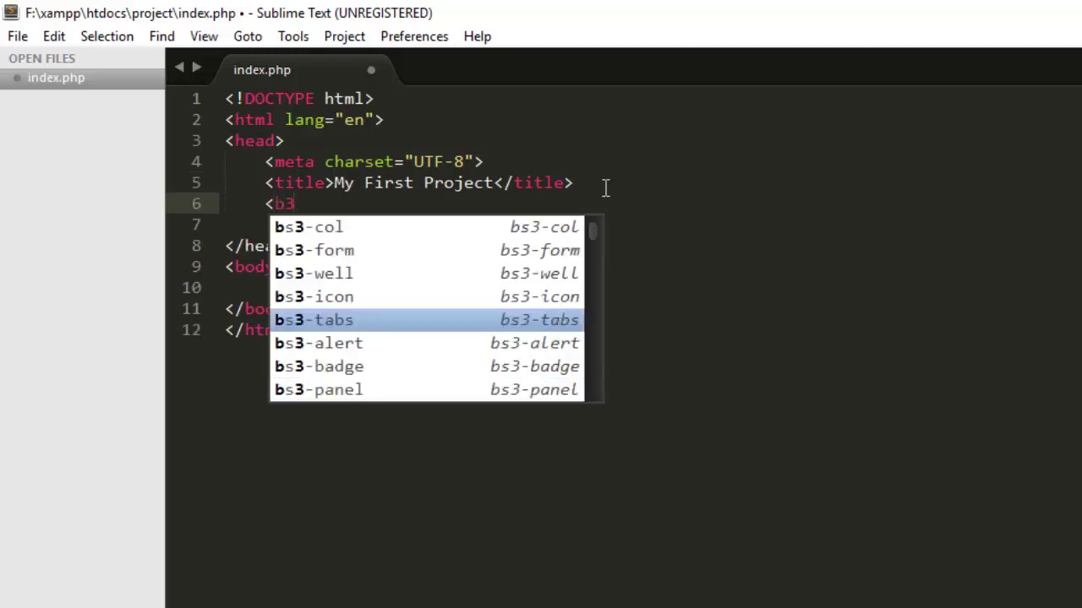
pyautogui.press('Down')
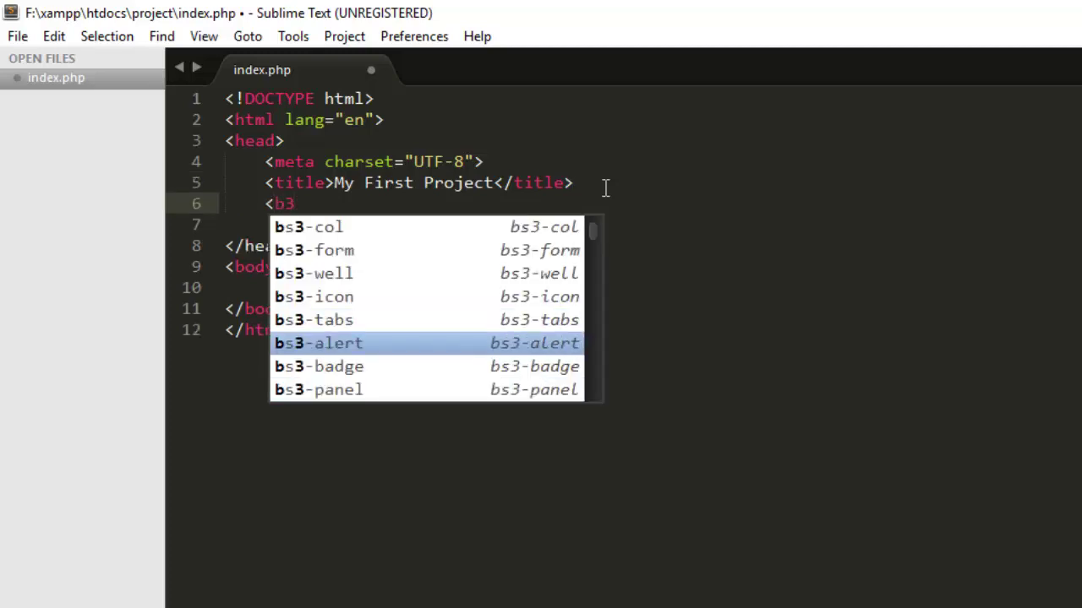
pyautogui.press('Up')
pyautogui.press('Up')
pyautogui.press('Up')
pyautogui.press('Up')
pyautogui.write('3')
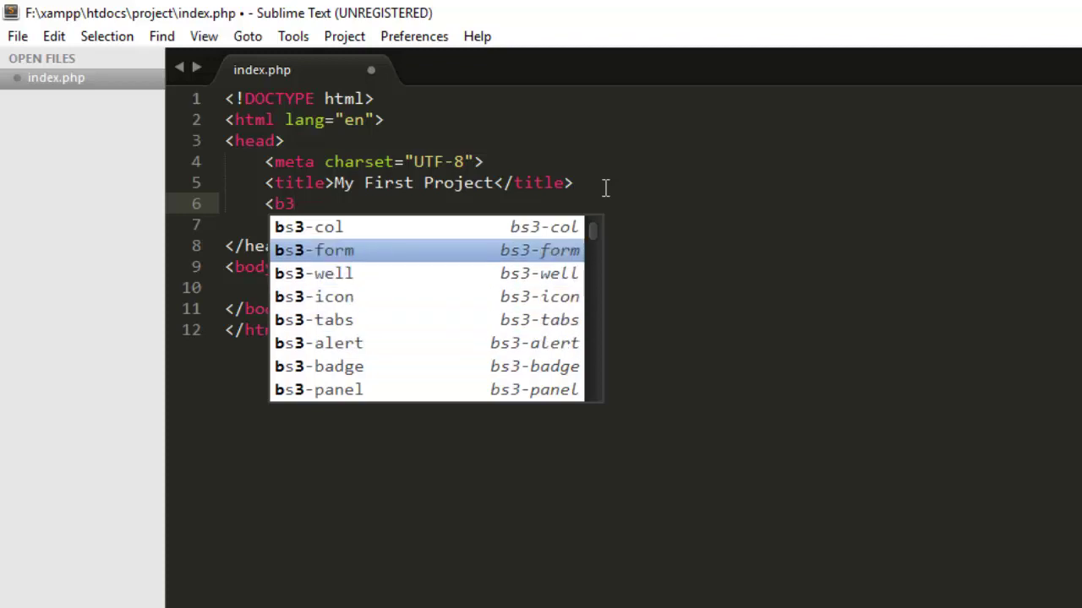
pyautogui.write('-c')
pyautogui.press('Tab')
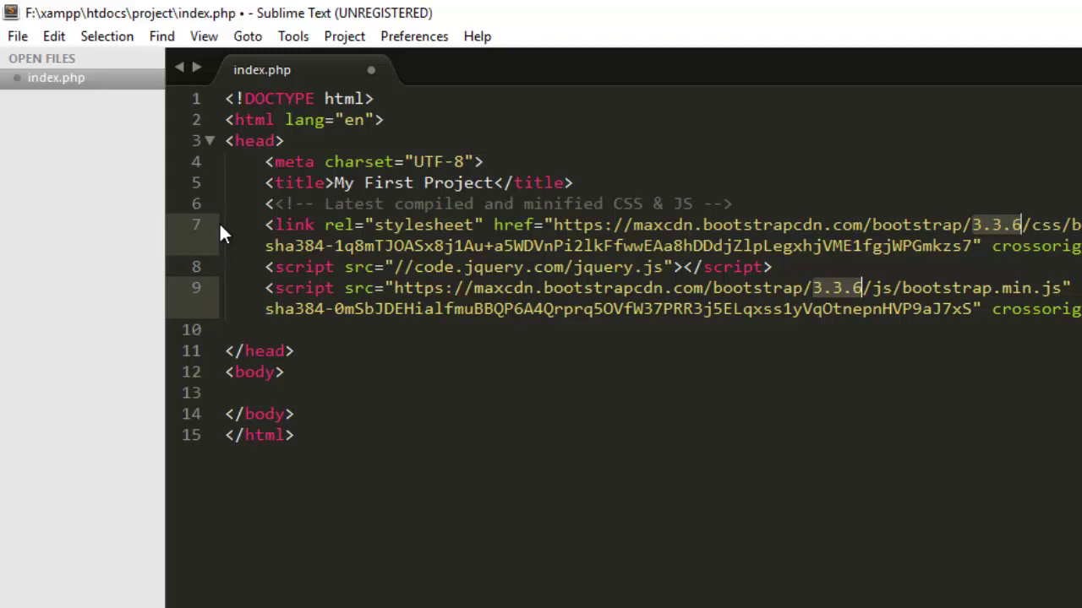
# - Delete the stray < before the Bootstrap comment and place the cursor on the empty line inside the body
pyautogui.click(275, 203)
pyautogui.press('BackSpace')
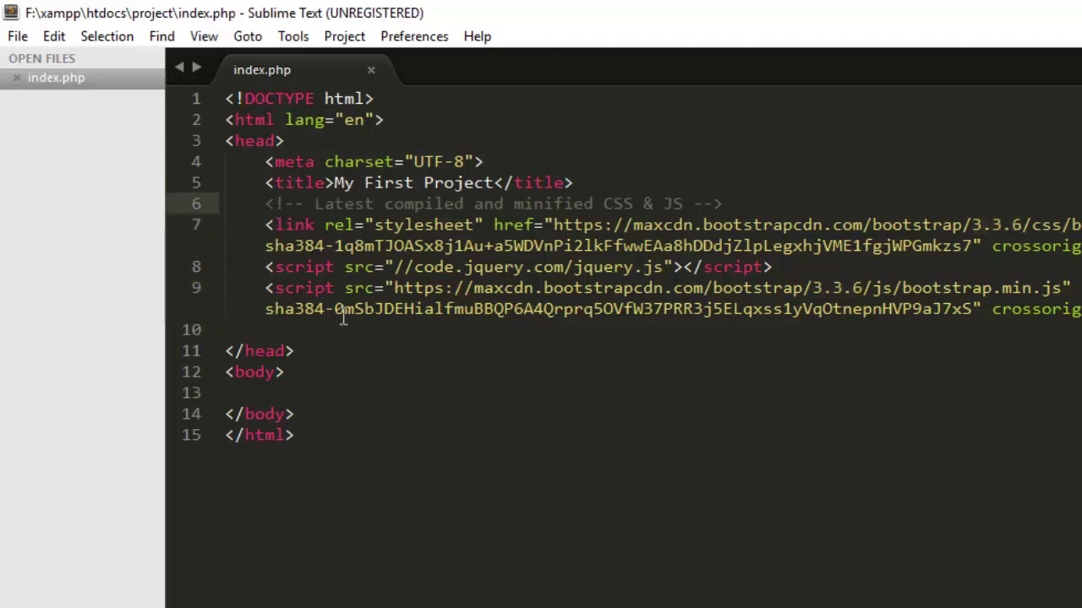
pyautogui.click(309, 392)
pyautogui.write('<')
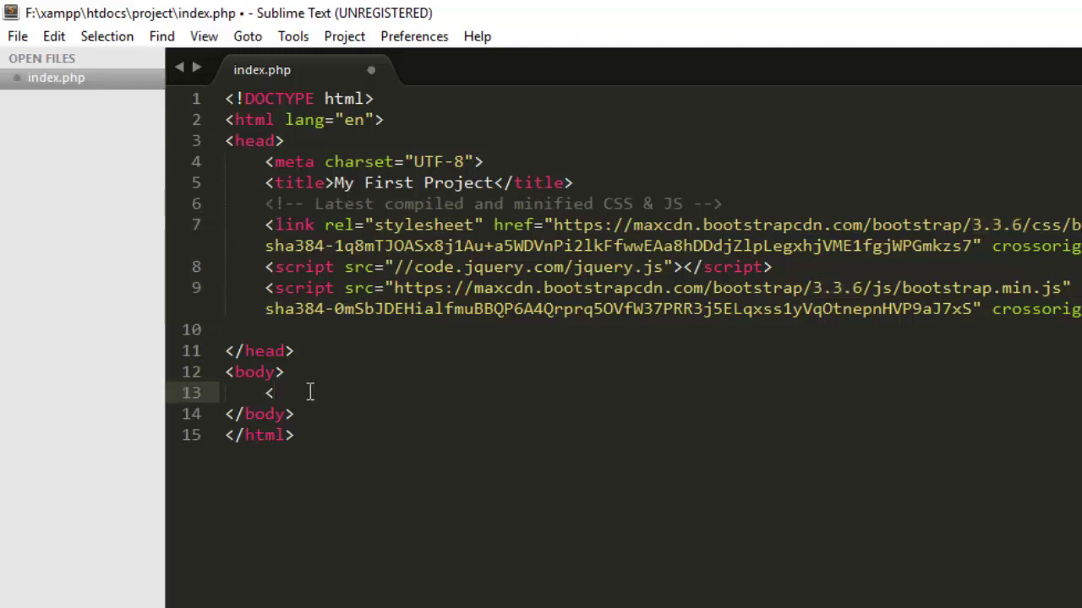
pyautogui.write('h1')
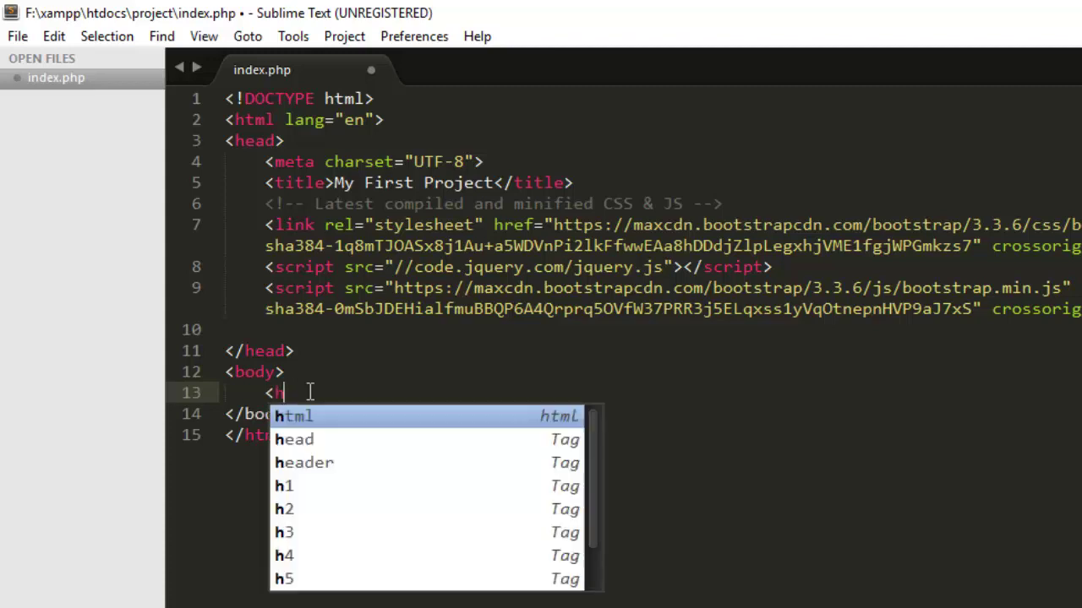
pyautogui.press('BackSpace')
pyautogui.press('BackSpace')
pyautogui.press('BackSpace')
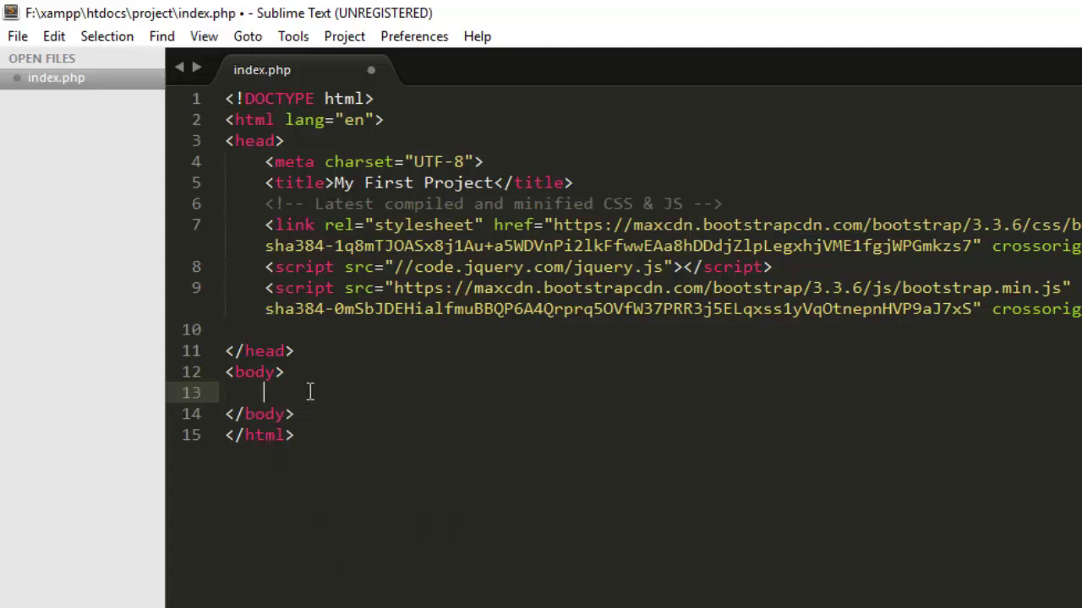
# - Expand h1>.jumbotron in the body into an h1 holding a jumbotron div, and fill the div with Hello World
pyautogui.write('h1>')
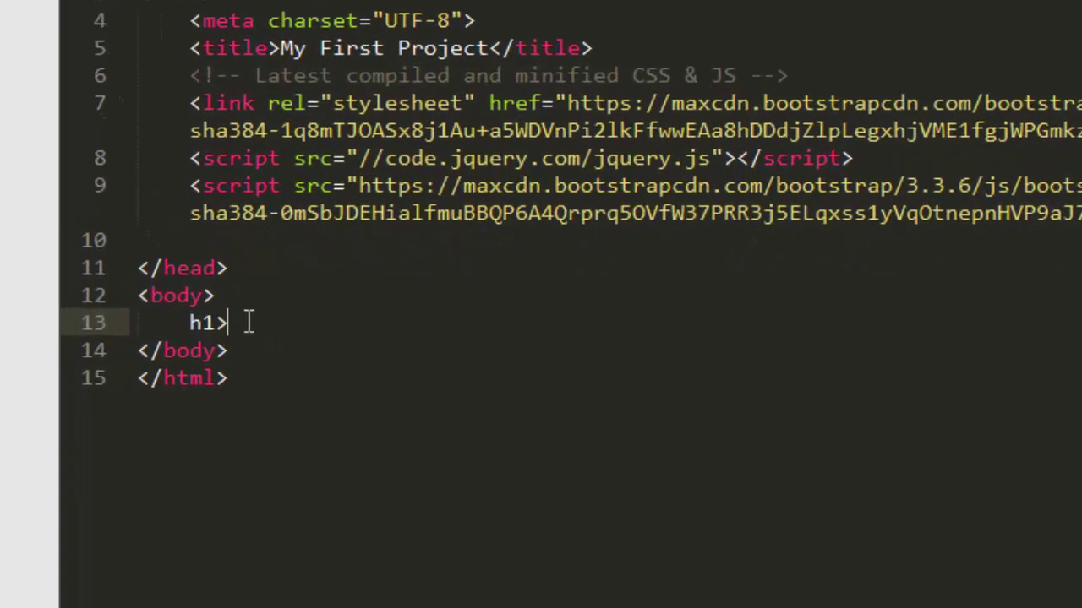
pyautogui.write('.jumbotron')
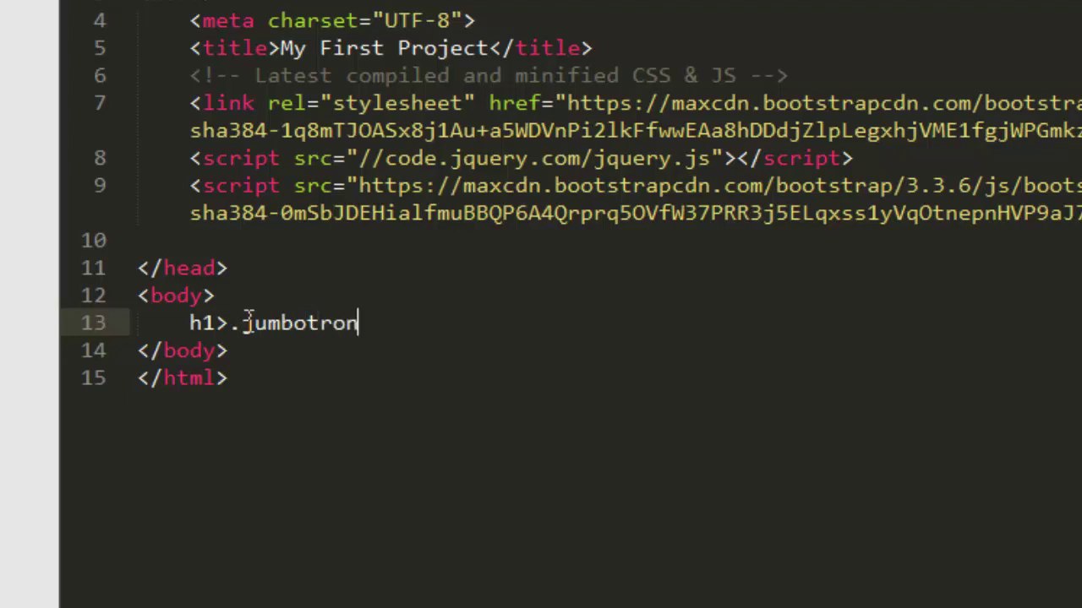
pyautogui.press('Tab')
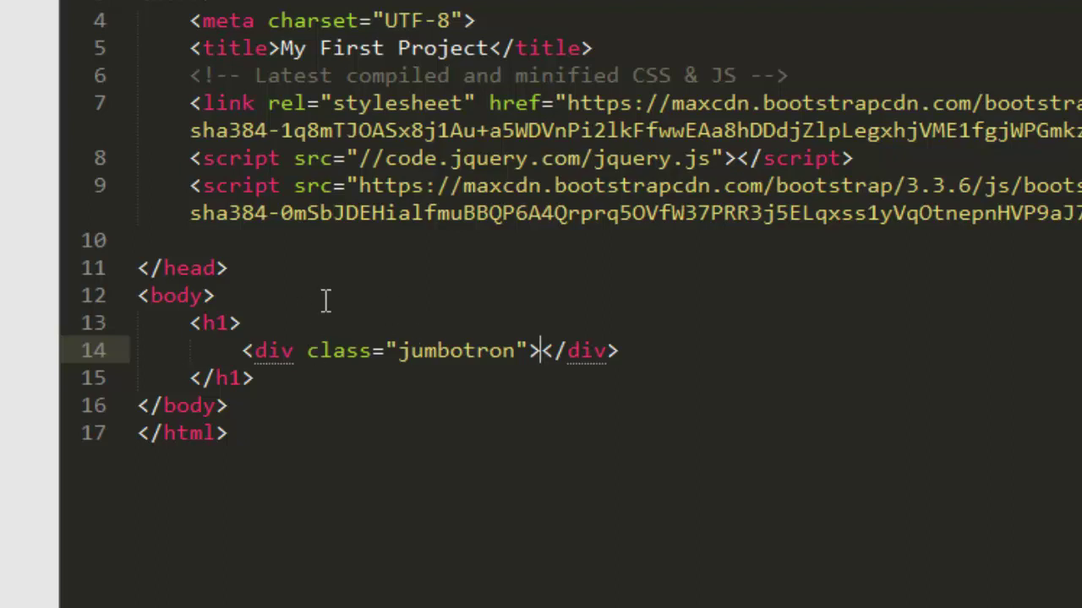
pyautogui.write('Hello ')
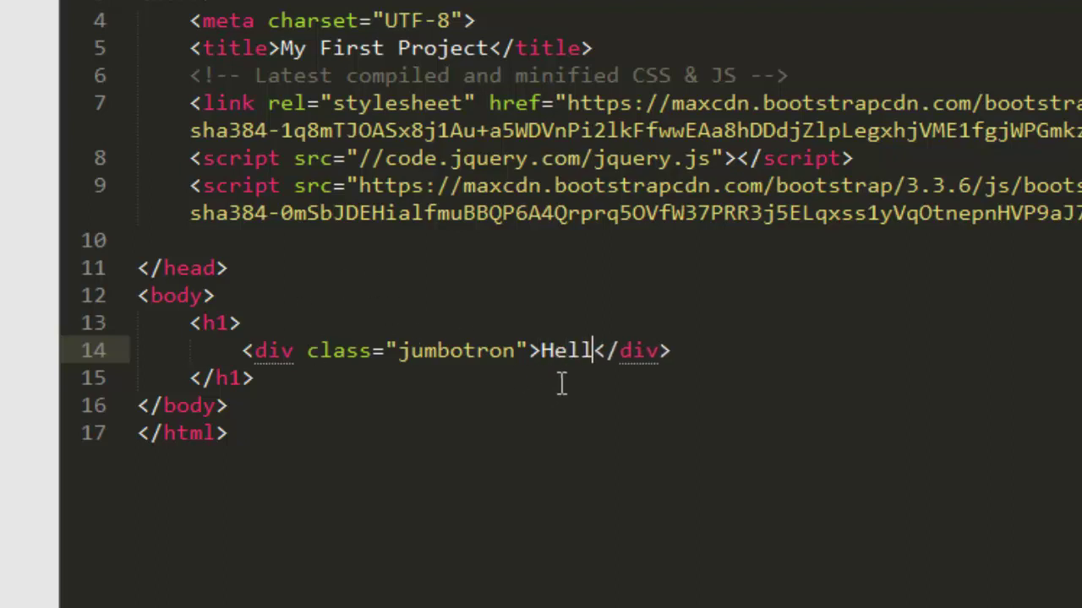
pyautogui.write('World')
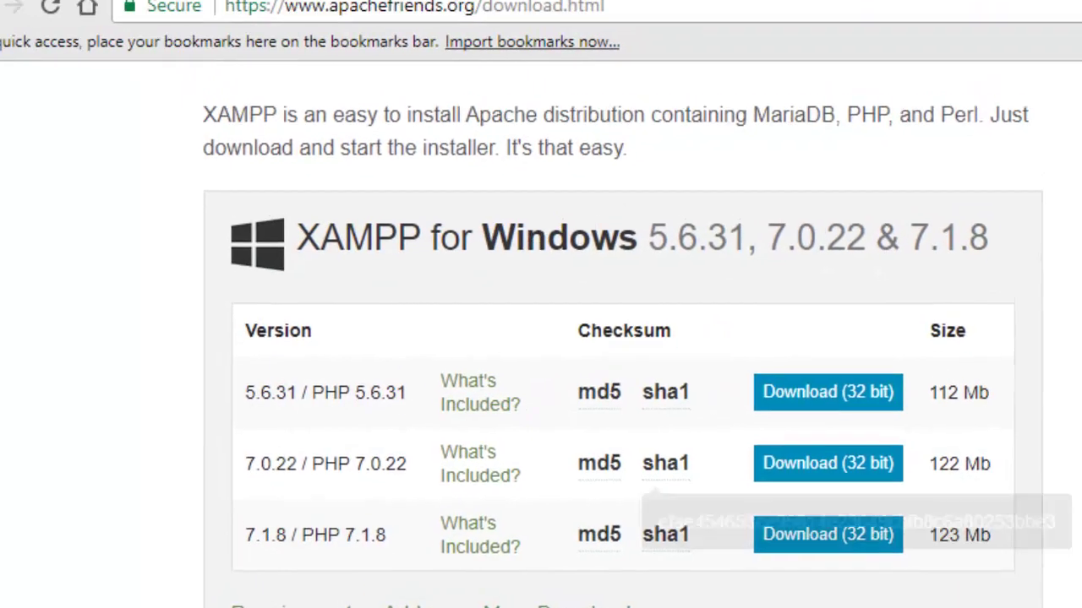
# - Open localhost/project/index.php in a new browser tab, discarding the suggested phpmyadmin path from the address
pyautogui.click(545, 17)
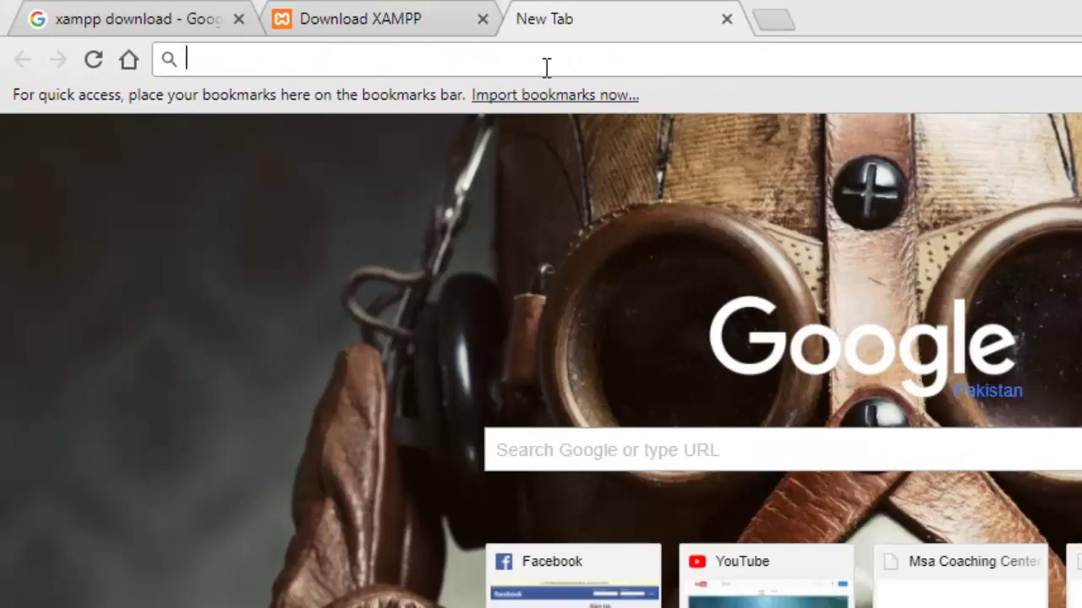
pyautogui.write('lo')
pyautogui.press('End')
pyautogui.press('BackSpace')
pyautogui.press('BackSpace')
pyautogui.press('BackSpace')
pyautogui.press('BackSpace')
pyautogui.press('BackSpace')
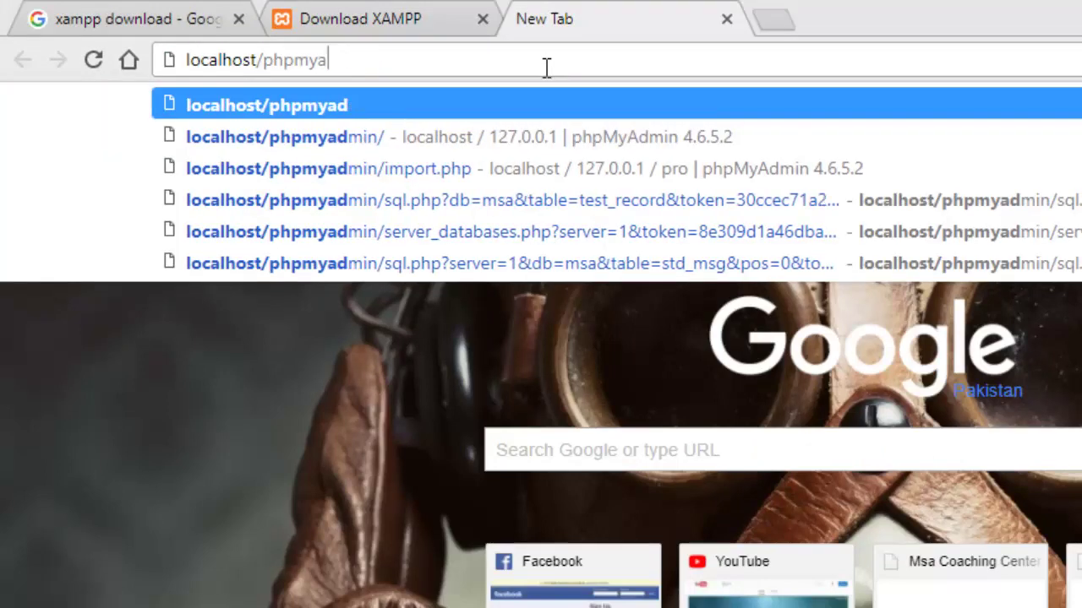
pyautogui.press('BackSpace')
pyautogui.press('BackSpace')
pyautogui.press('BackSpace')
pyautogui.press('BackSpace')
pyautogui.press('BackSpace')
pyautogui.press('BackSpace')
pyautogui.press('BackSpace')
pyautogui.write('/')
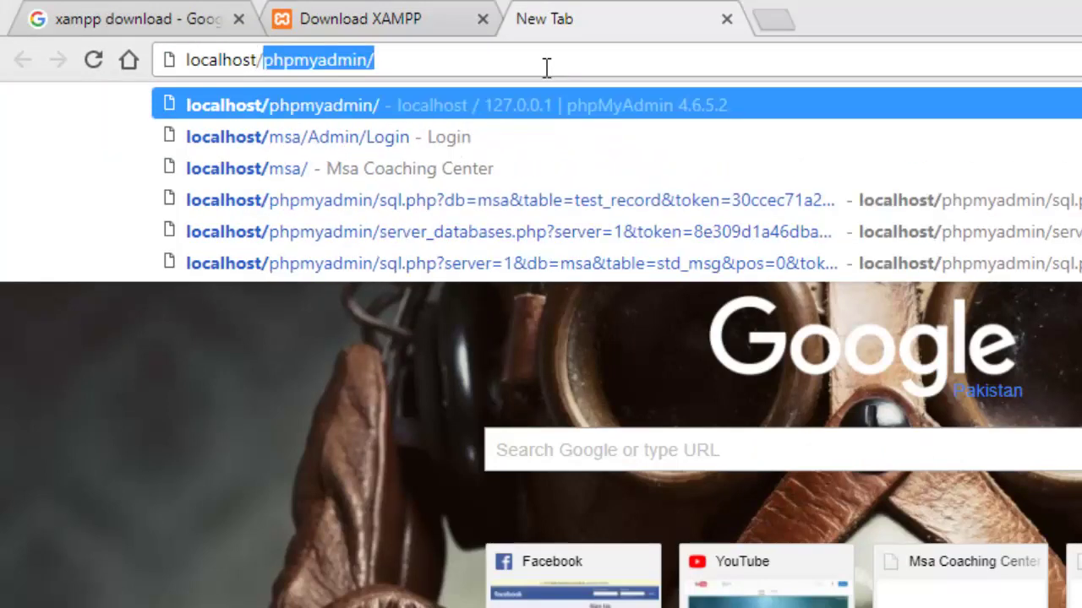
pyautogui.write('pr')
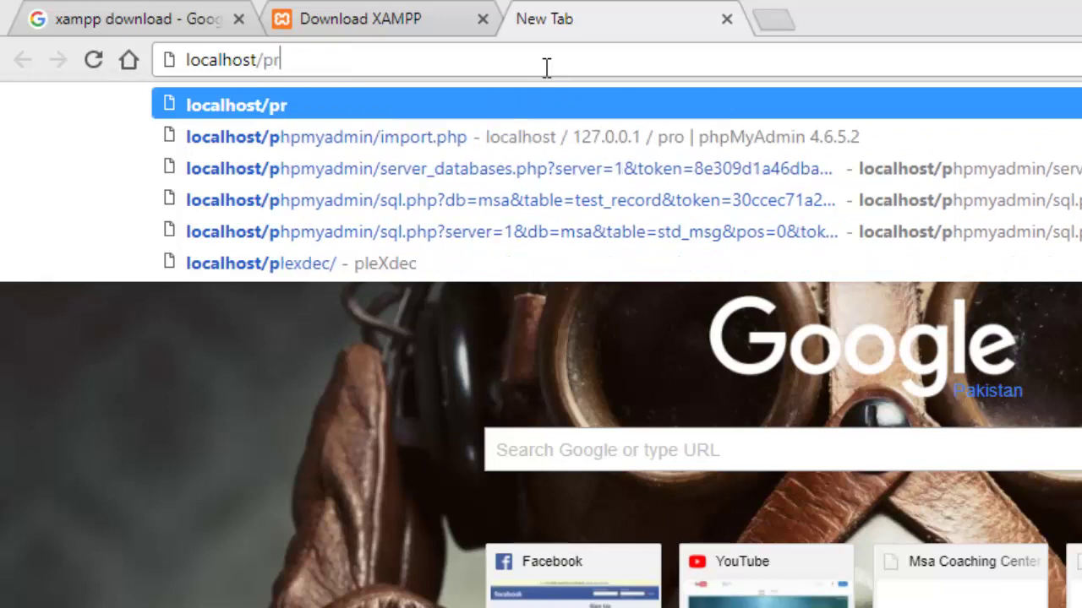
pyautogui.write('ojec')
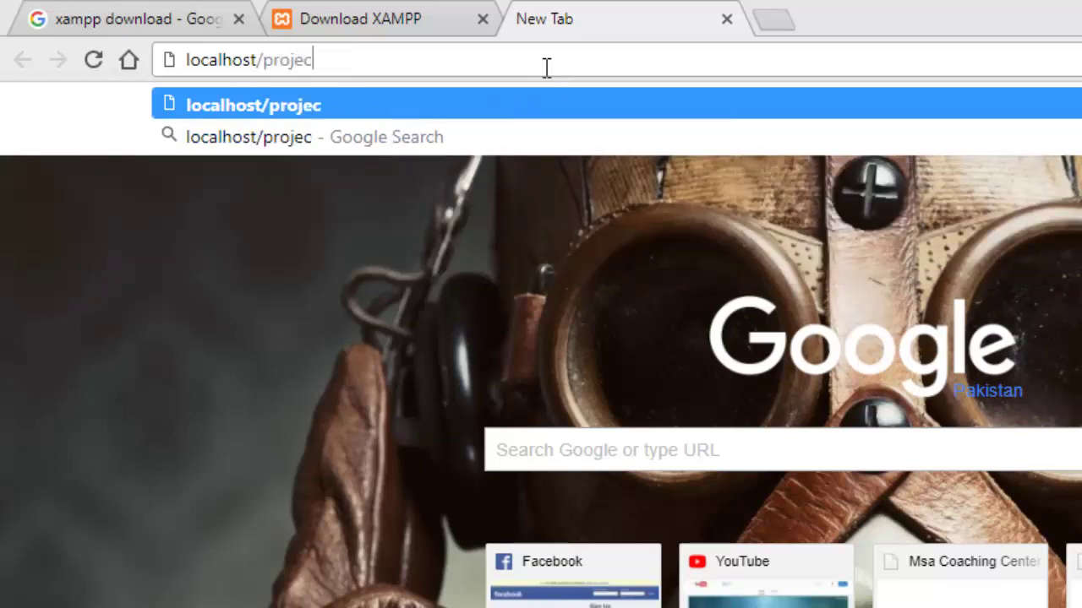
pyautogui.write('t/')
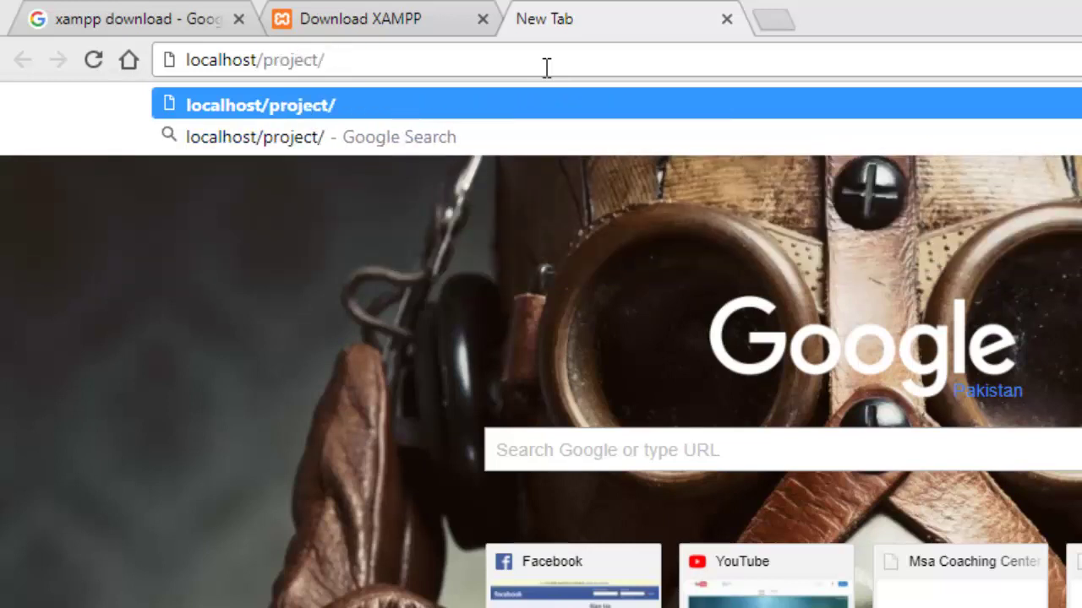
pyautogui.write('index.p')
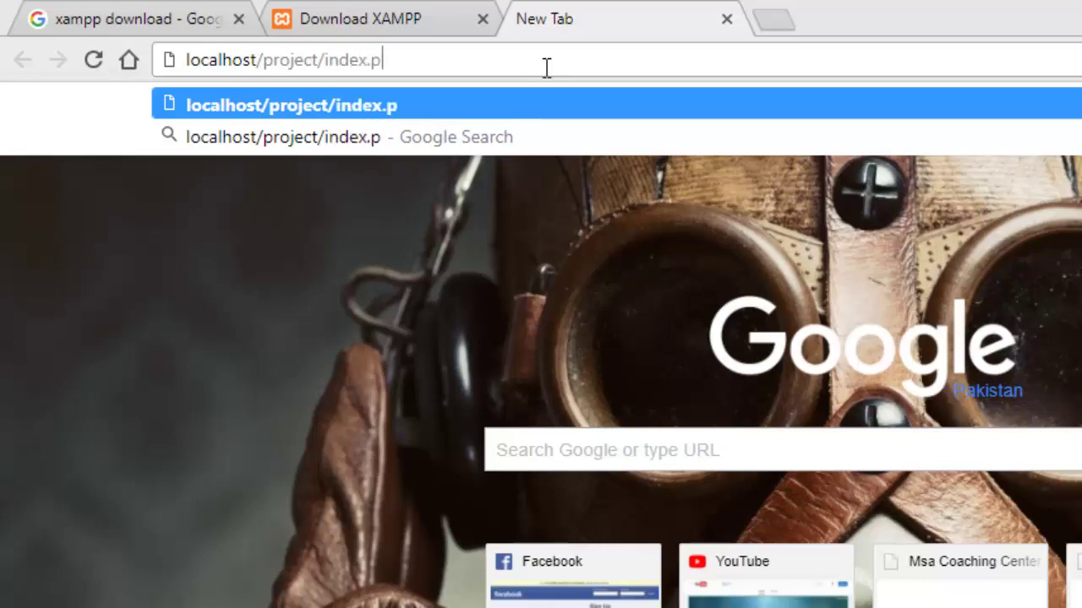
pyautogui.write('hp')
pyautogui.press('Return')
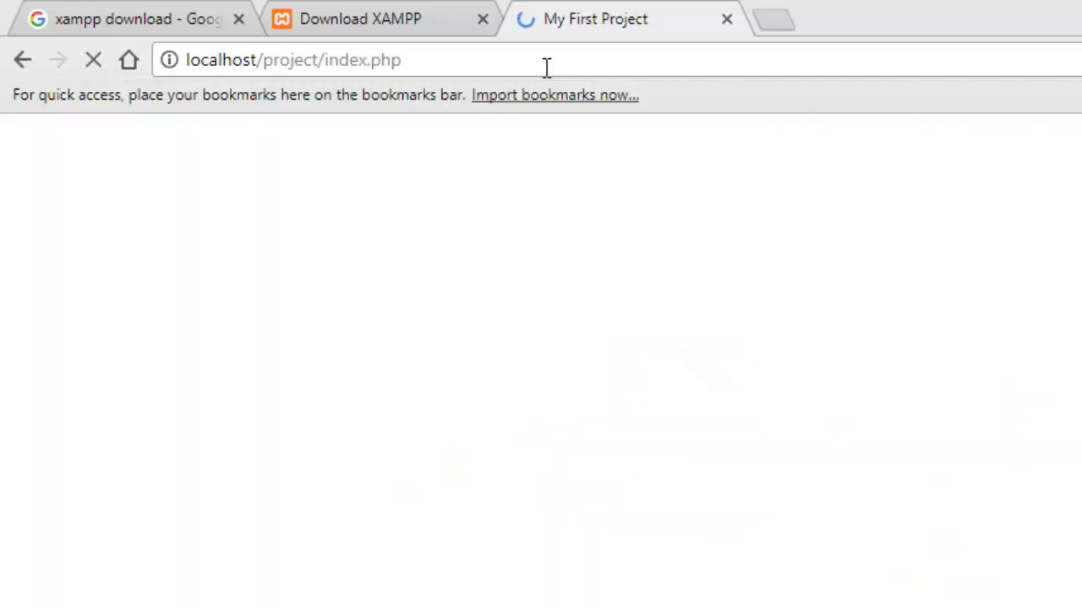